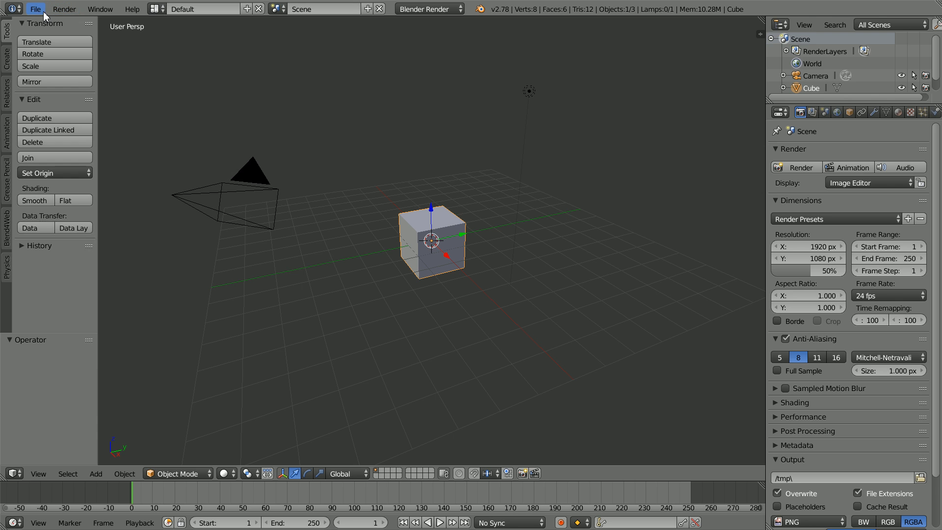
Open the recent file walkTut11.blend
click(43, 11)
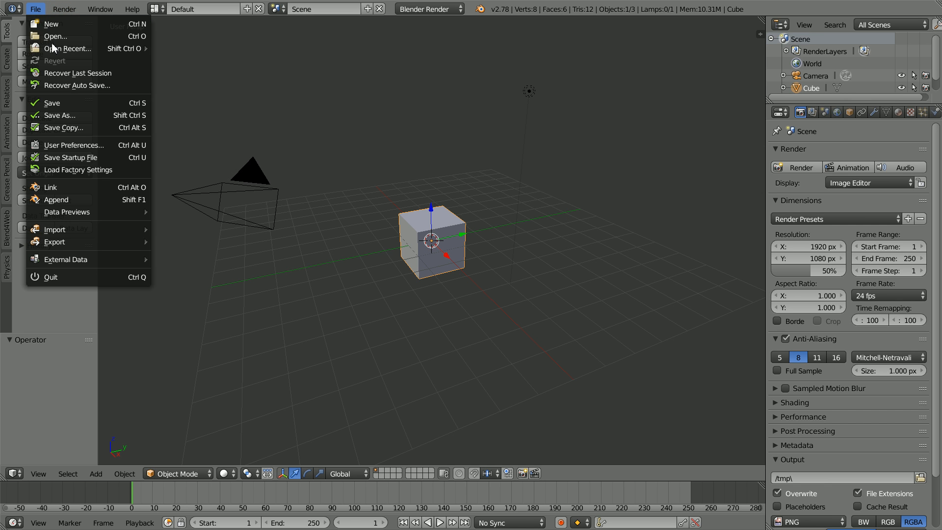
mouse_move(53, 48)
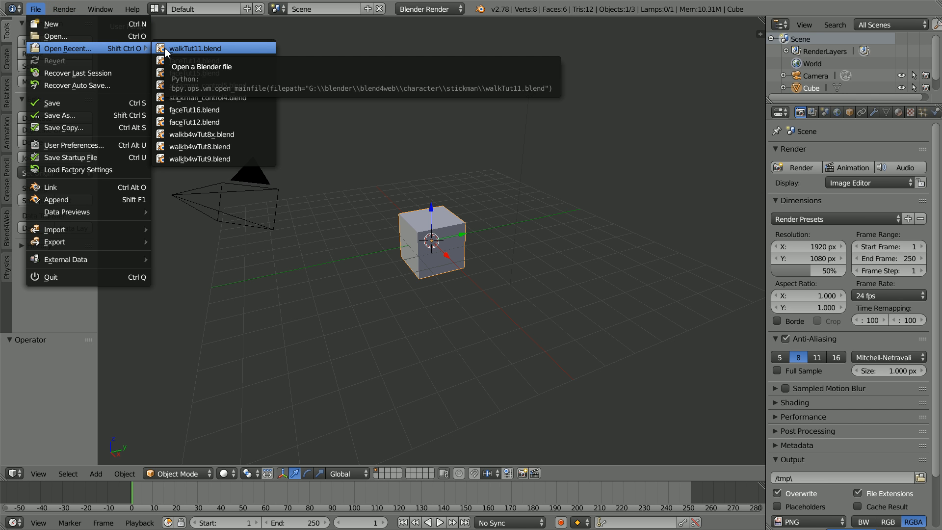
click(224, 48)
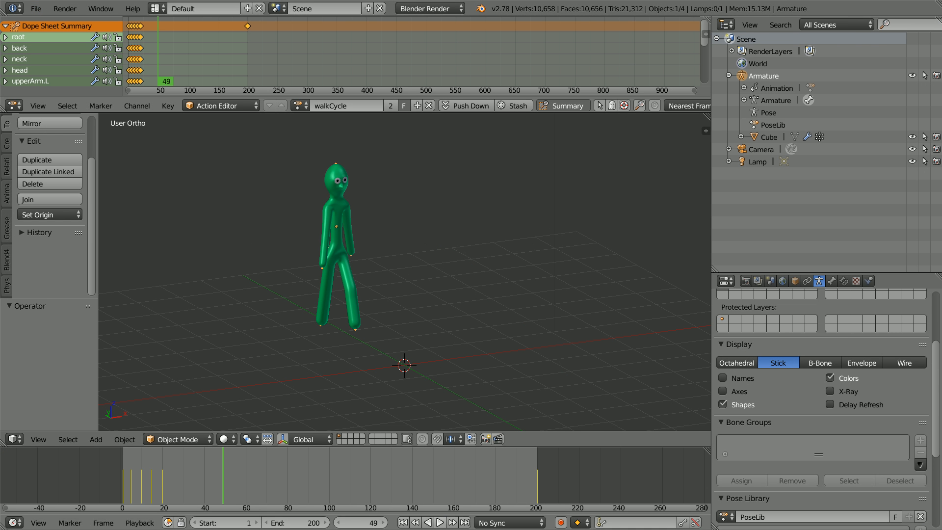
Play the character's walk animation, stop it and return to frame 1
key(alt+a)
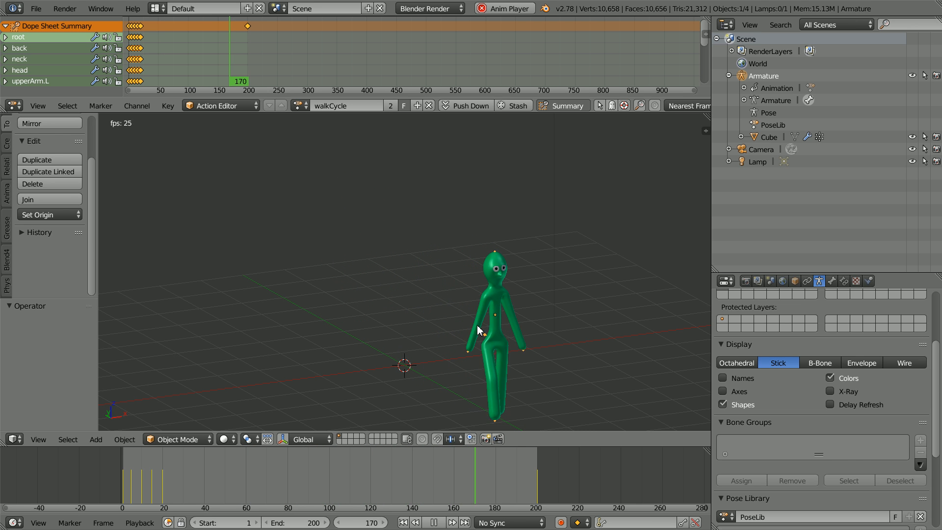
click(434, 523)
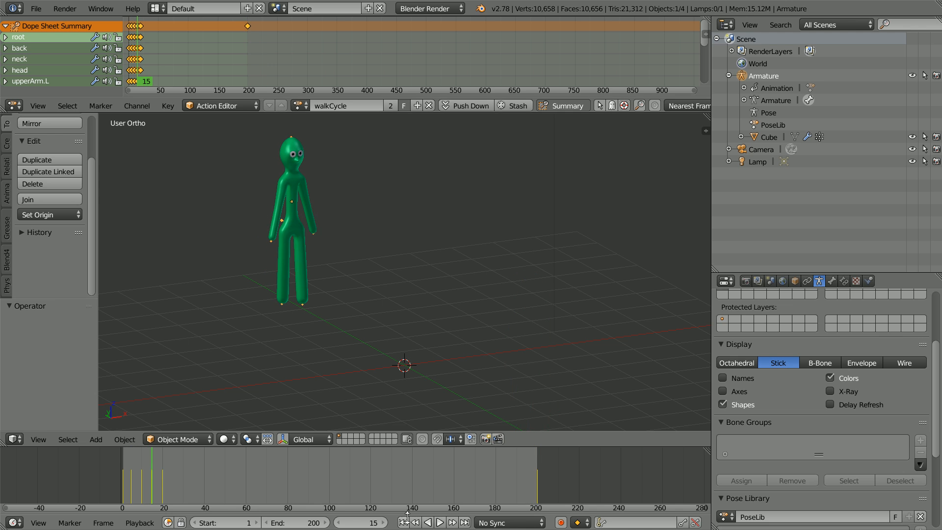
click(404, 523)
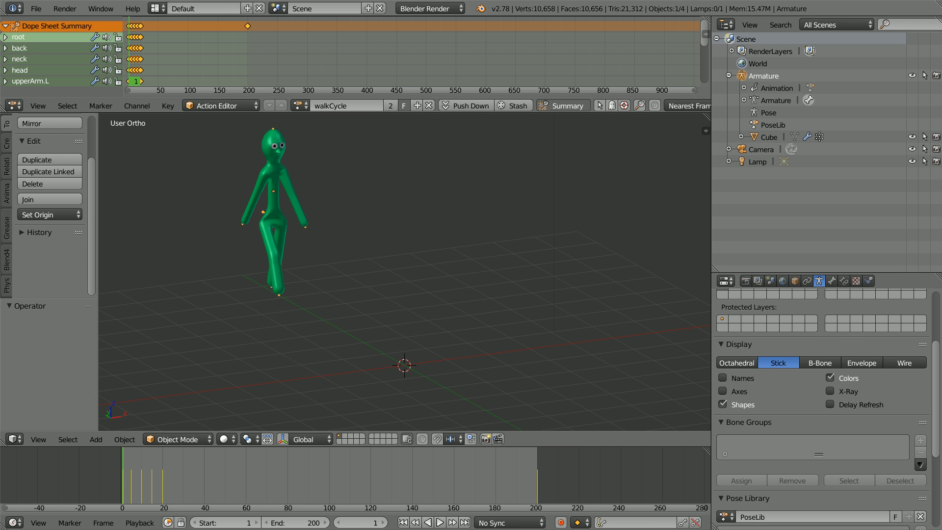
Clear the armature's location keyframes and set its Y location to 0
scroll(937, 363, up, 5)
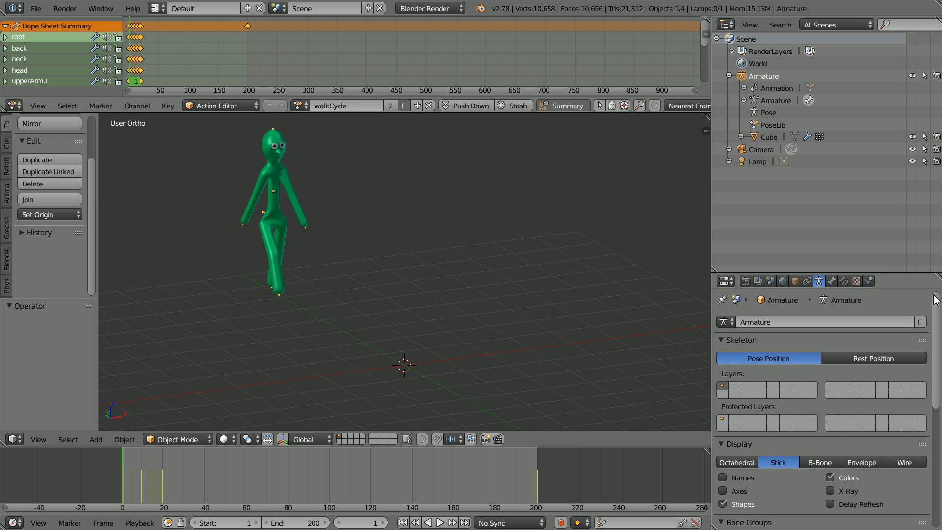
click(795, 281)
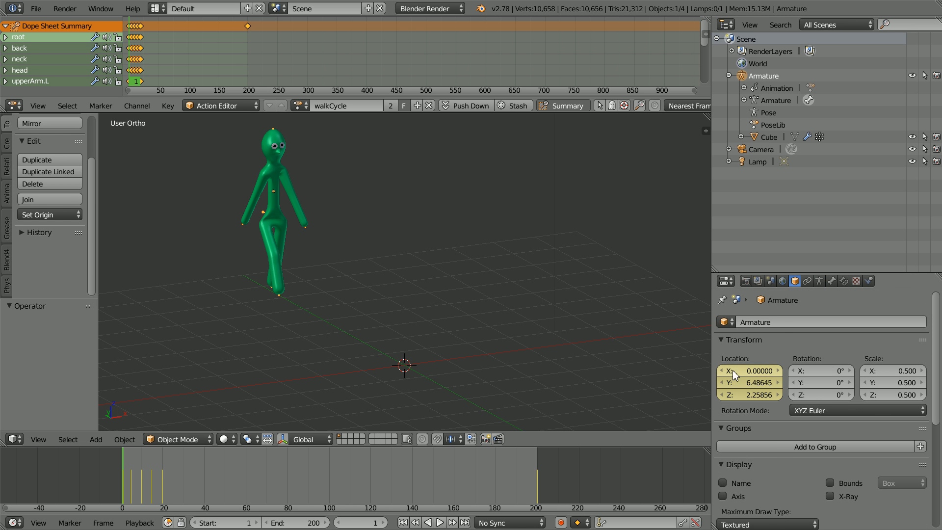
right_click(755, 390)
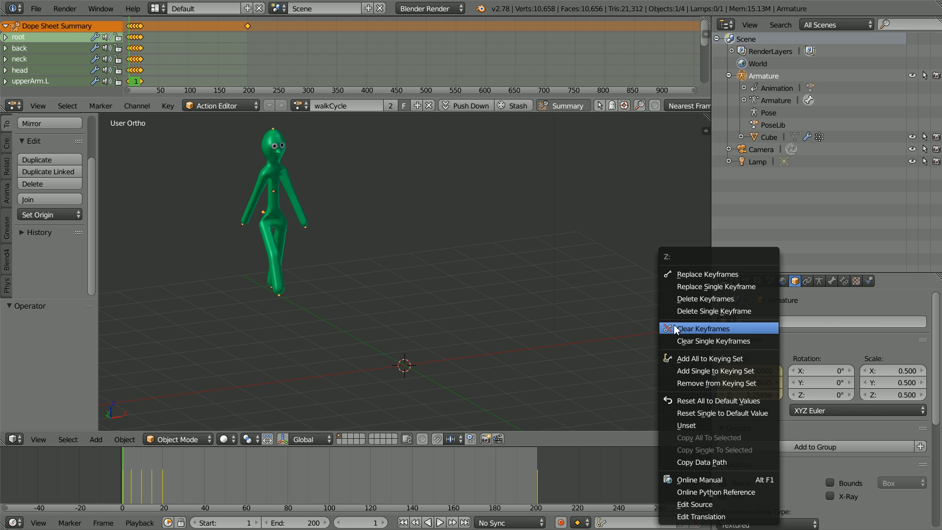
click(738, 330)
click(761, 381)
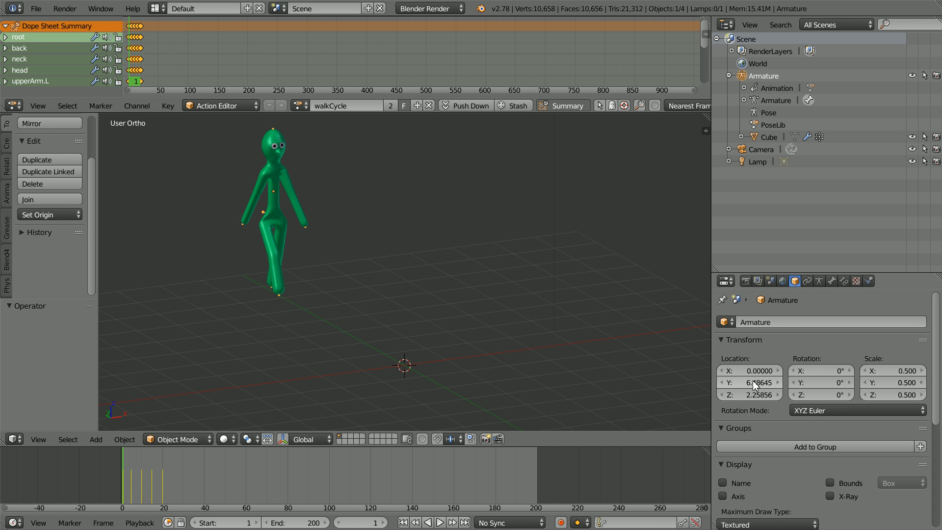
text(0)
key(Return)
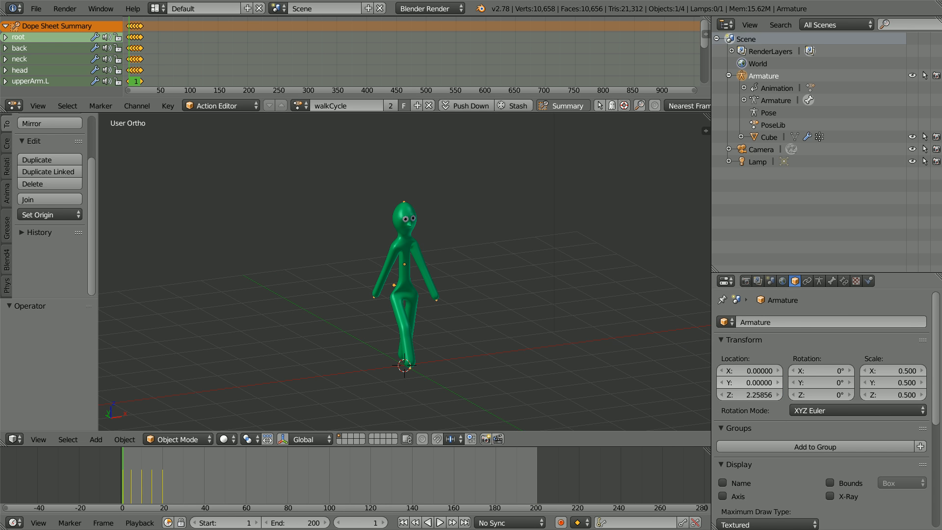
Set the animation's end frame to 20 and reduce the height of the timeline area
click(309, 522)
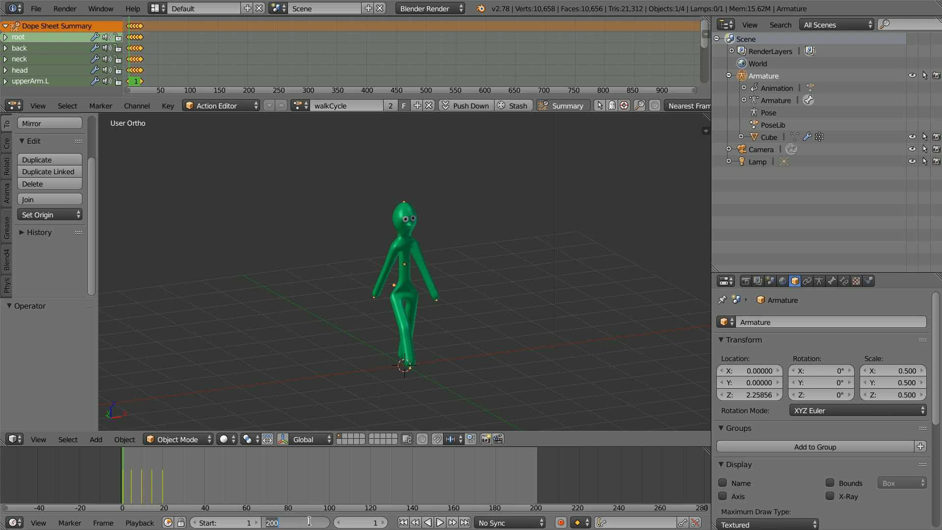
text(20)
key(Return)
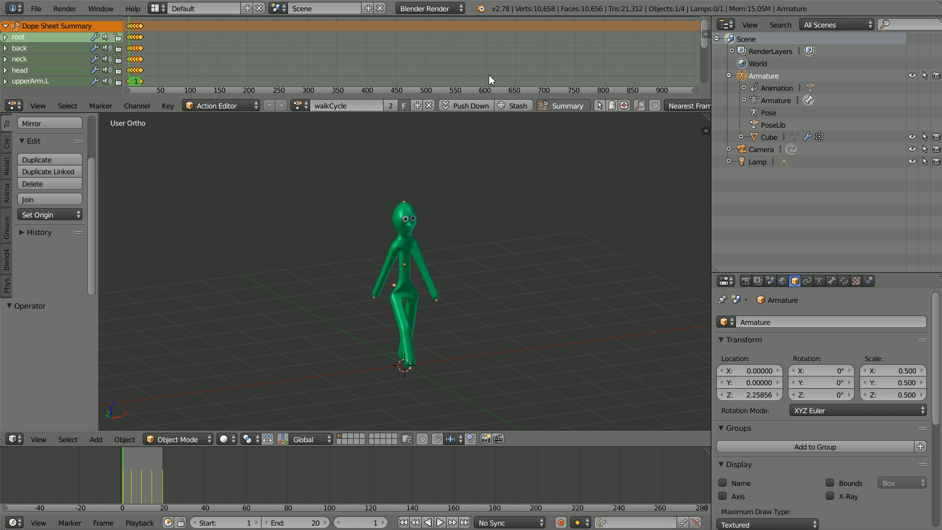
drag(554, 446, 553, 484)
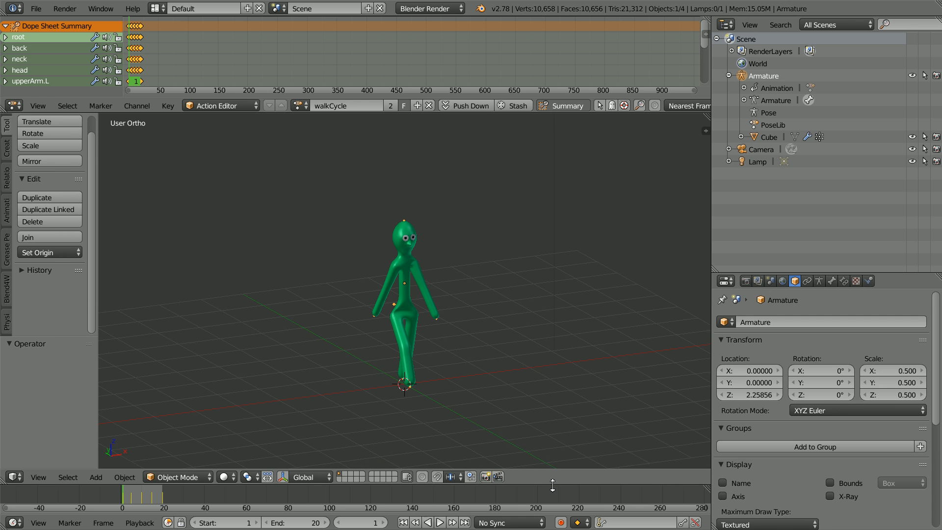
Put the armature in Pose Mode in the right orthographic view and enable its X-Ray display
click(47, 477)
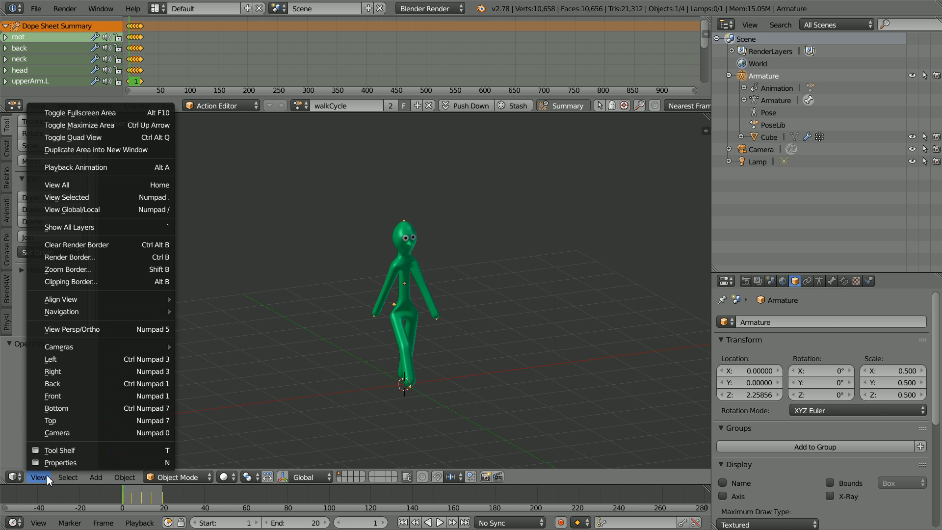
click(78, 372)
scroll(552, 405, up, 3)
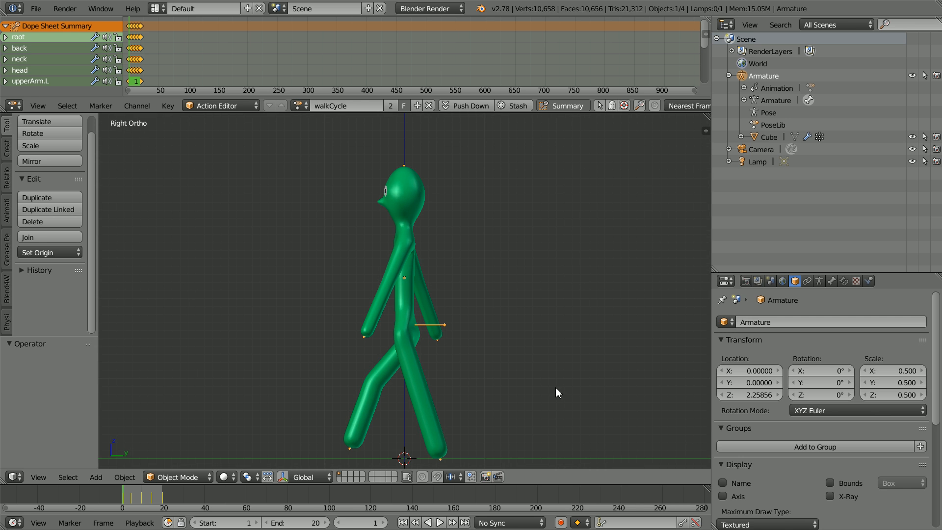
click(189, 477)
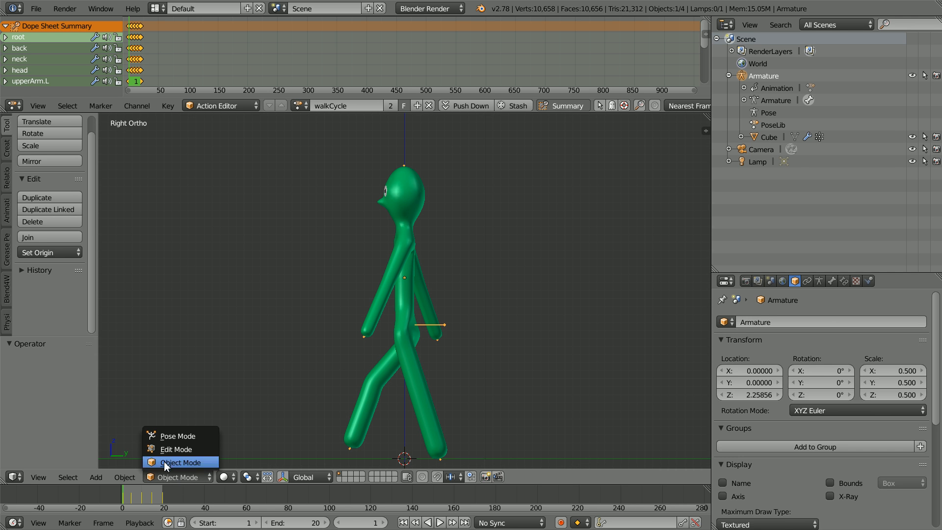
click(209, 436)
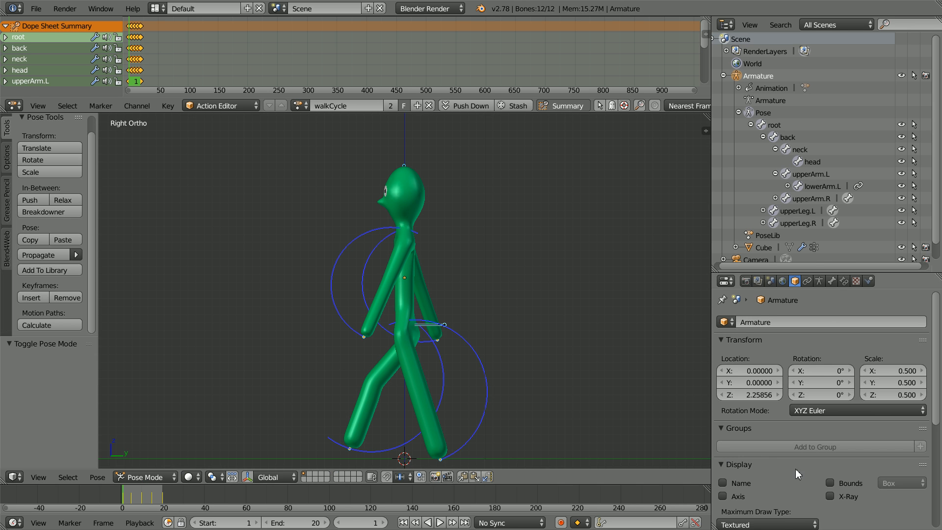
click(831, 496)
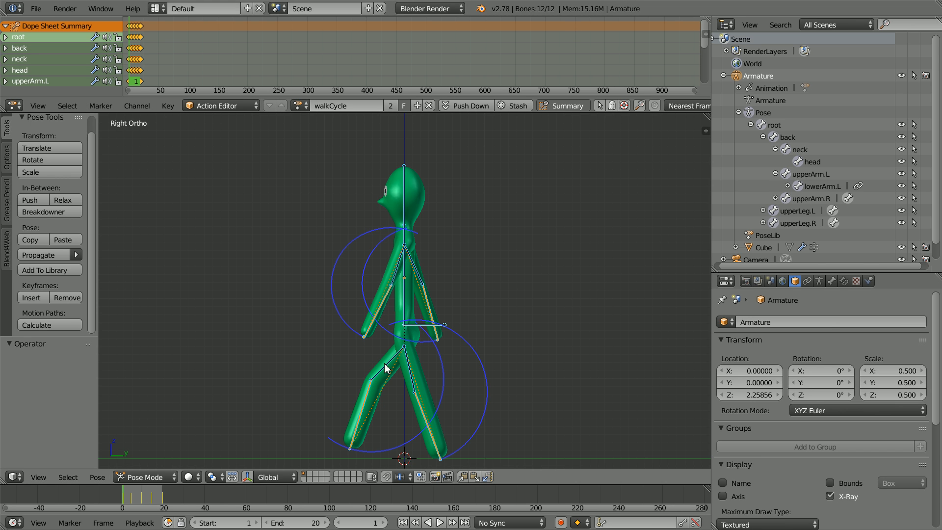
Move the front lower leg bone about 0.07 in Y and -0.06 in Z, and the rear one about 0.23 in Y and 0.13 in Z
right_click(363, 410)
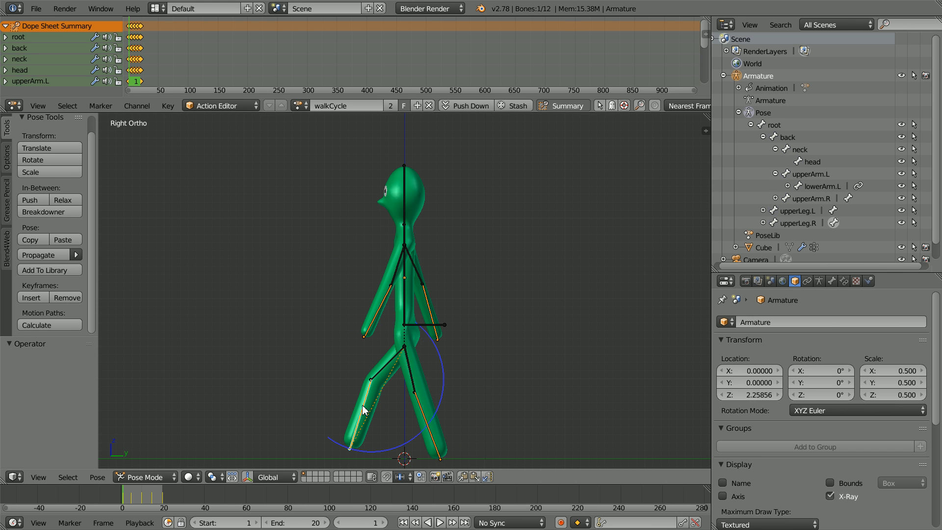
key(g)
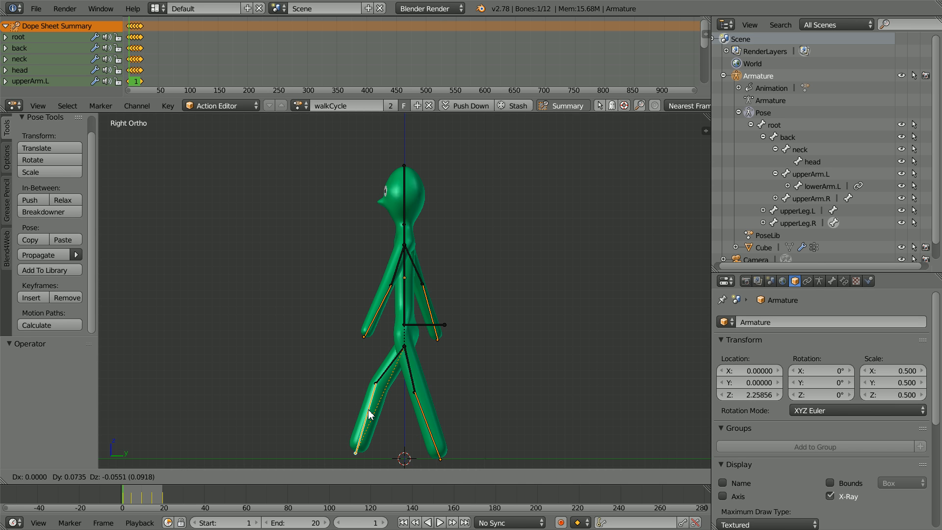
click(369, 415)
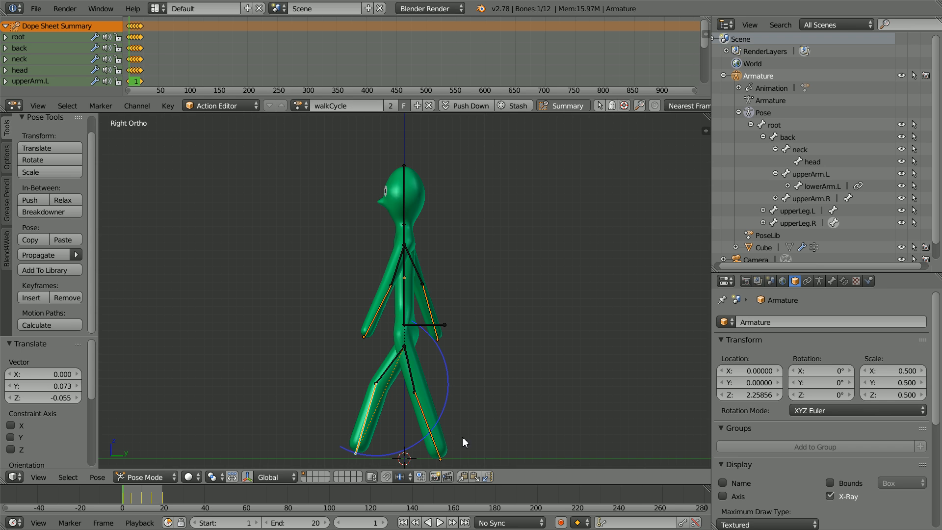
key(a)
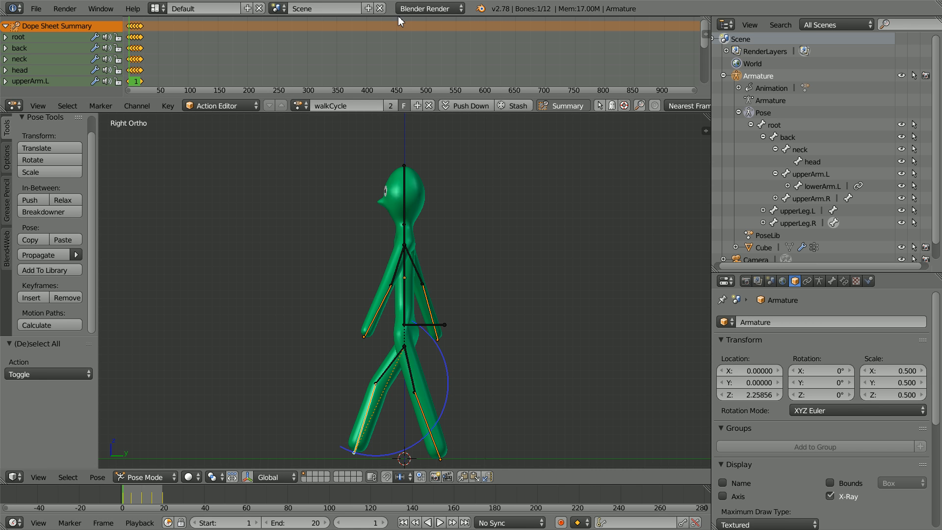
right_click(434, 442)
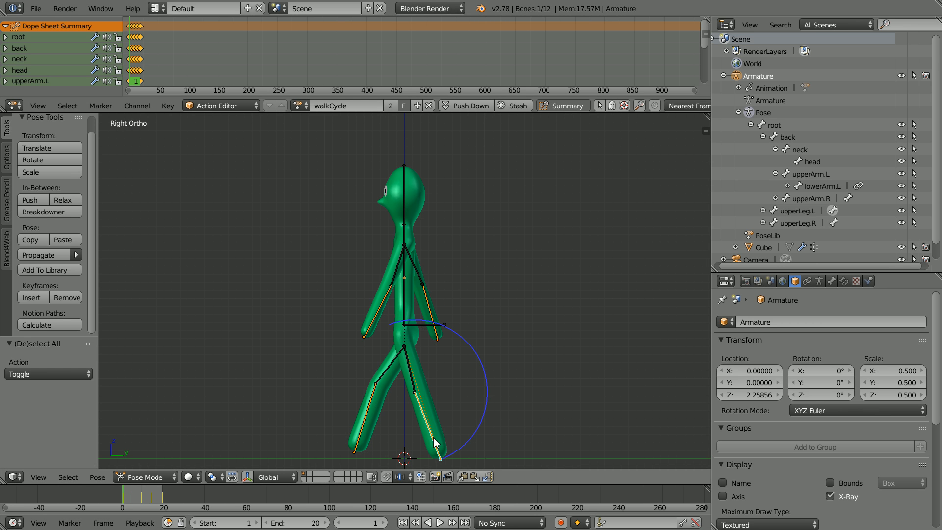
key(g)
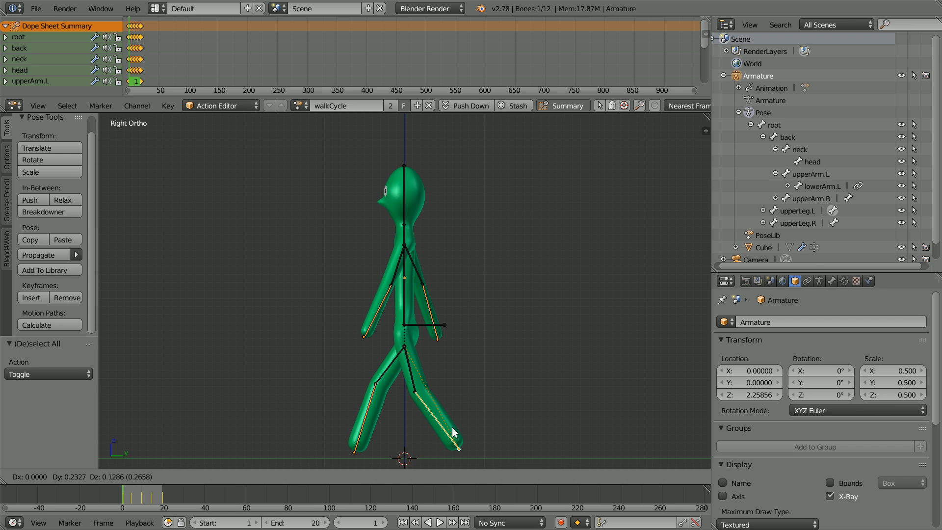
click(454, 432)
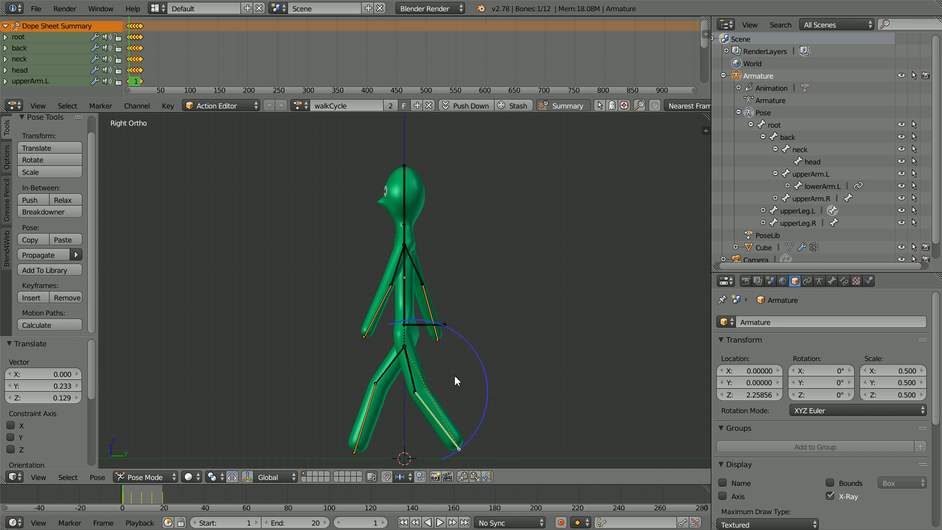
Move the lowerArm.L bone about -0.10 in Y and 0.09 in Z, and insert a keyframe for it
right_click(378, 313)
key(g)
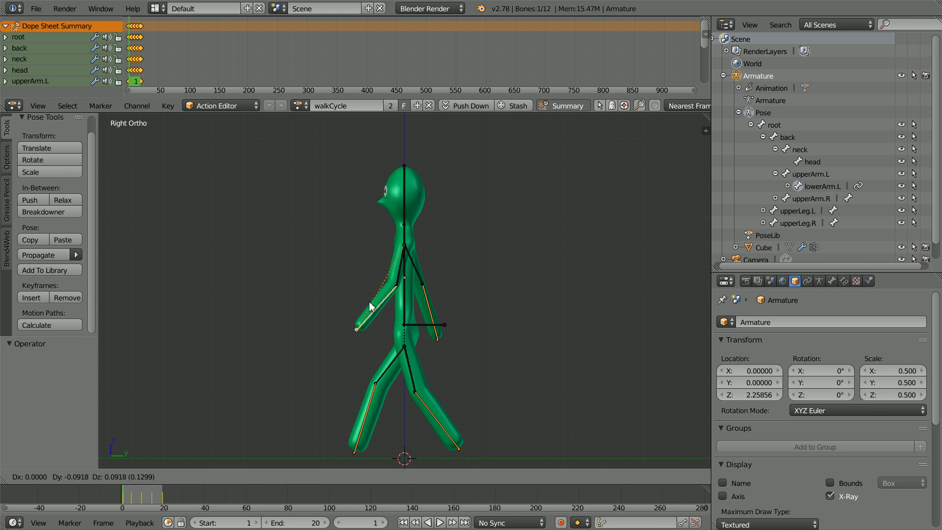
click(370, 306)
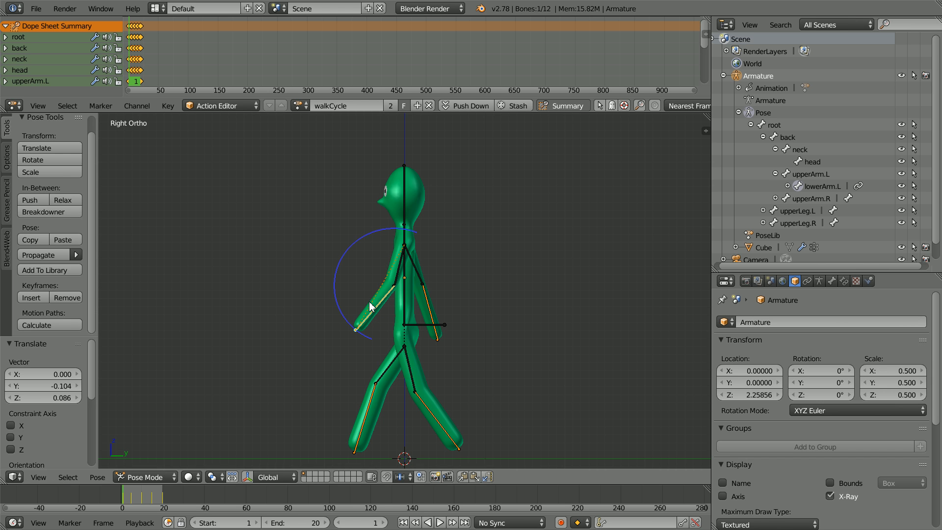
key(i)
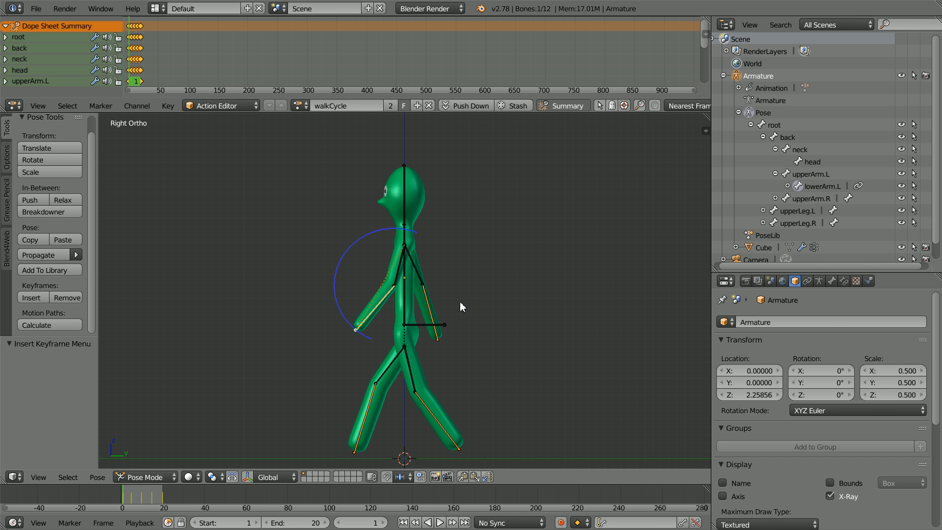
Lower the root bone about 0.09 along the global Z axis and insert a keyframe for it
right_click(445, 324)
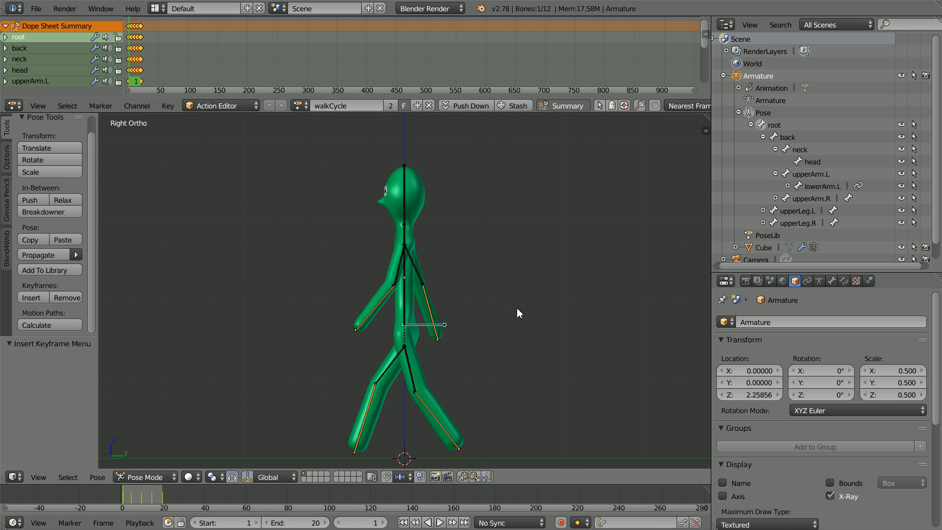
key(g)
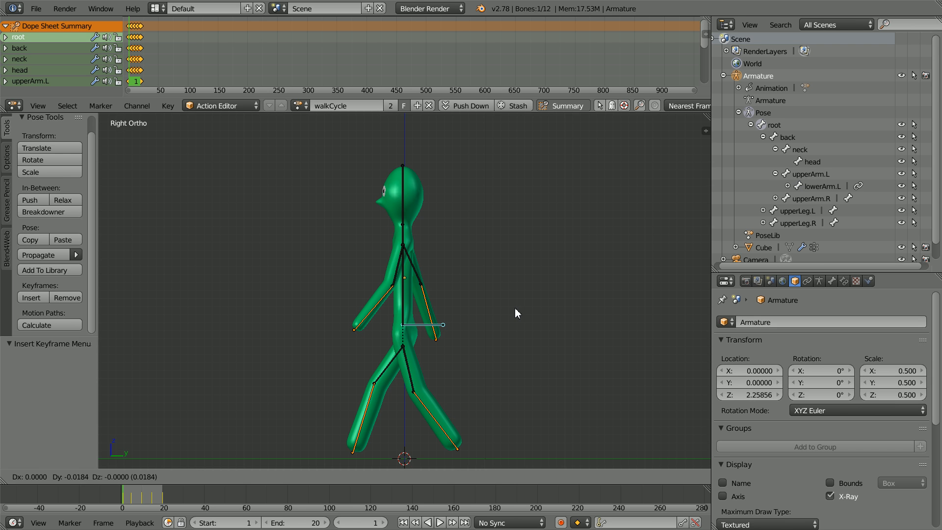
key(z)
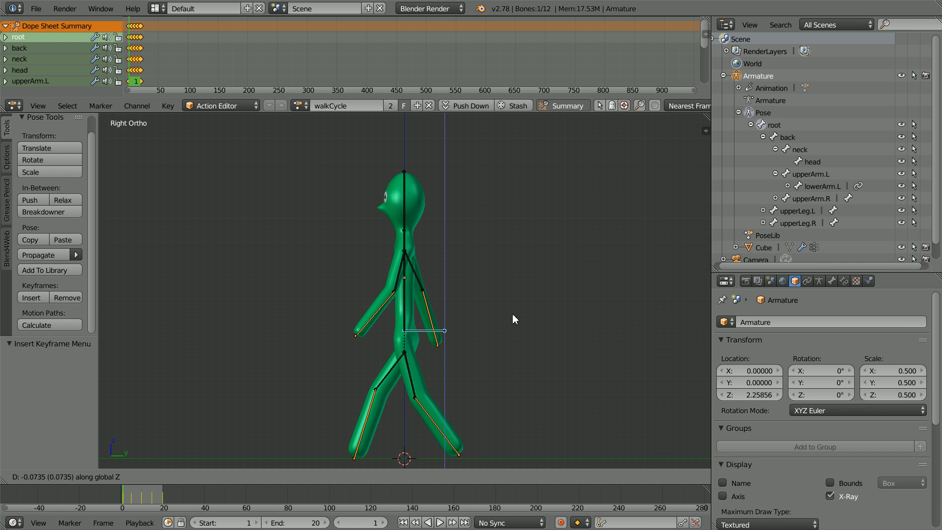
click(512, 314)
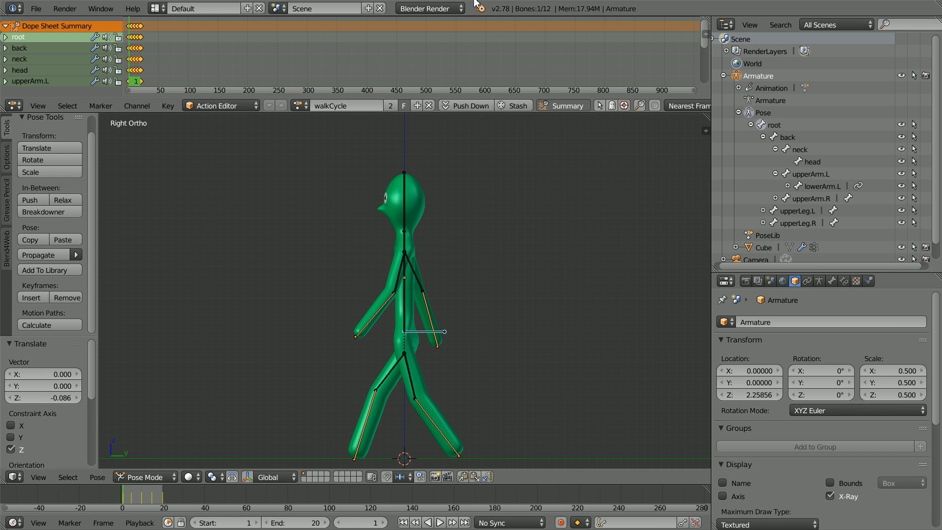
key(i)
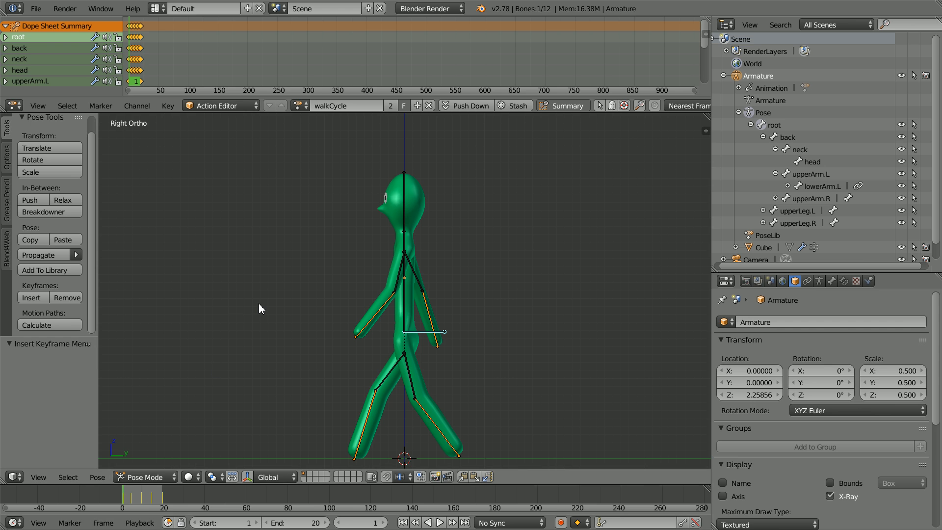
Select all bones, insert a Whole Character keyframe at frame 1, and copy the pose
key(a)
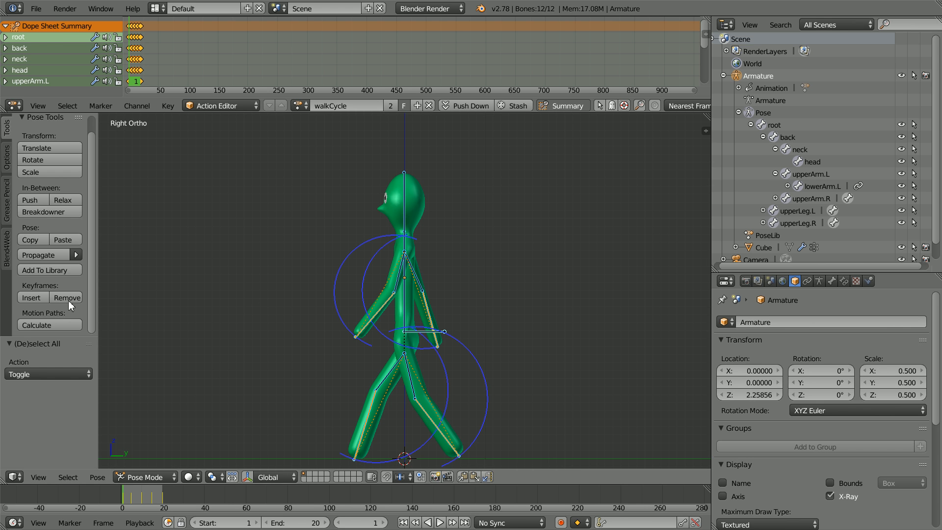
click(21, 296)
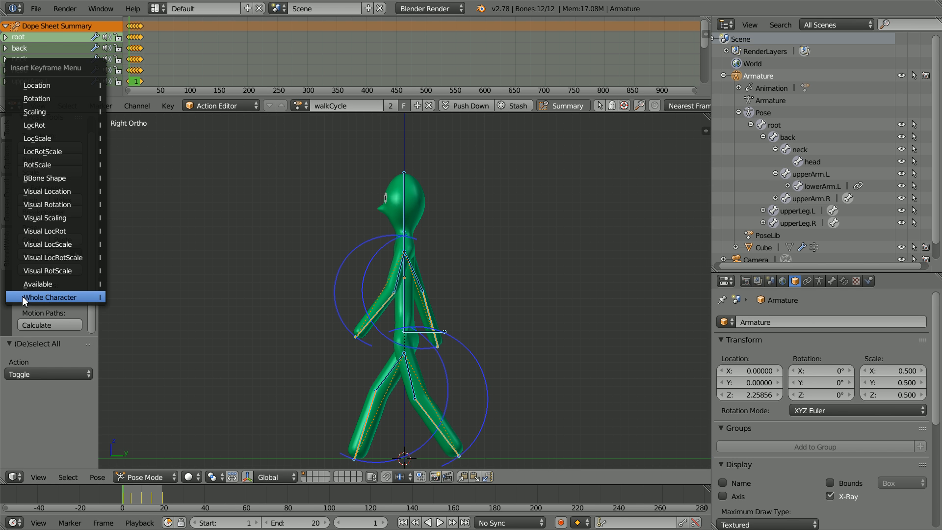
click(82, 296)
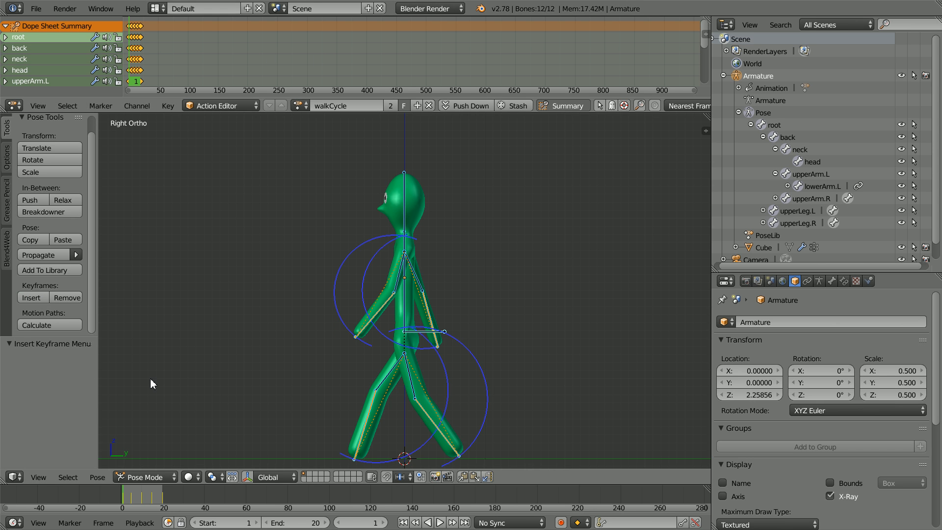
click(102, 477)
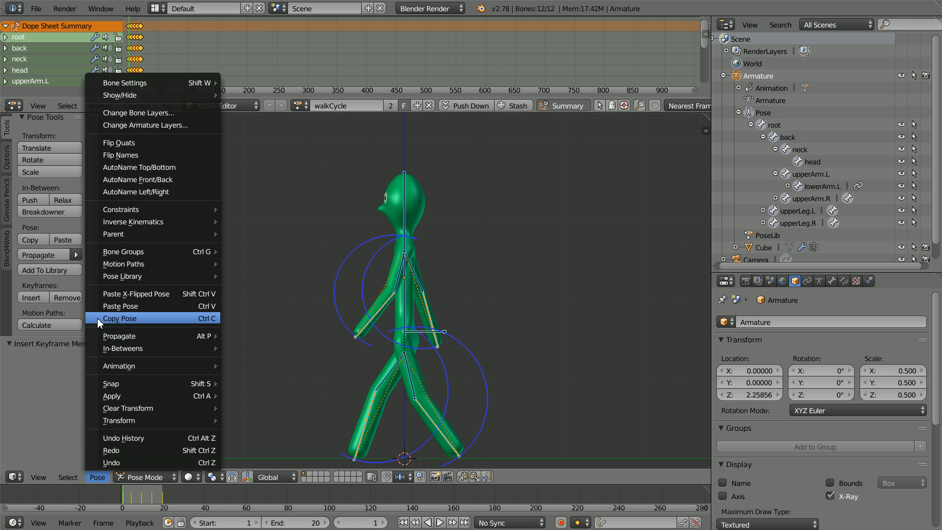
click(153, 319)
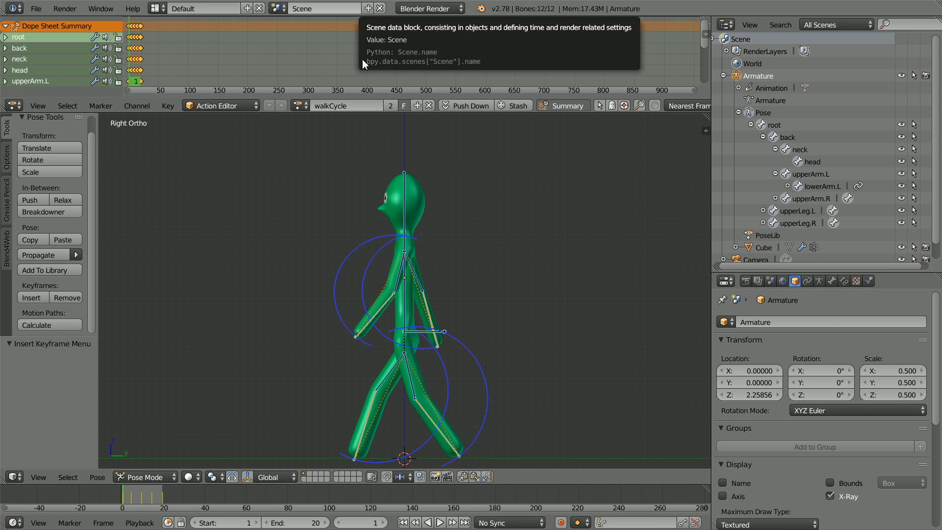
Paste the copied pose X-flipped at frame 10 and insert a Whole Character keyframe there
click(452, 523)
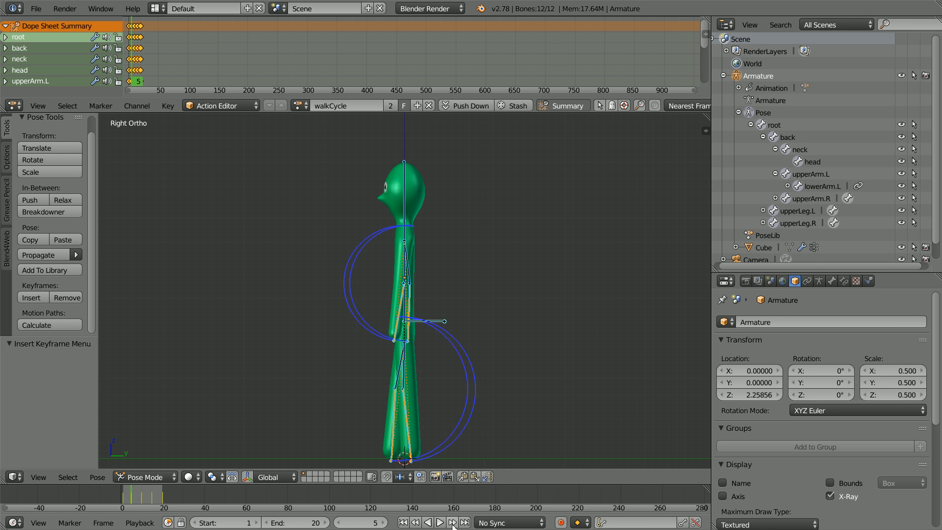
click(453, 523)
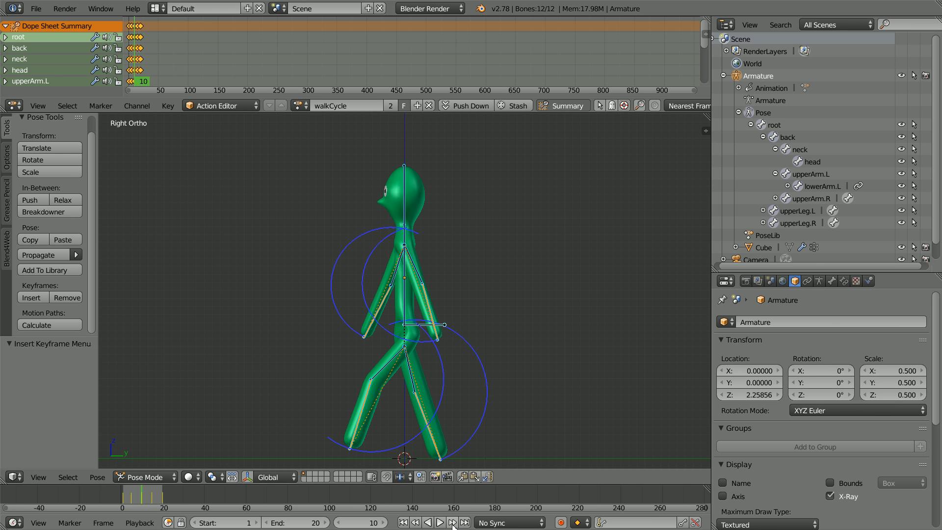
click(97, 477)
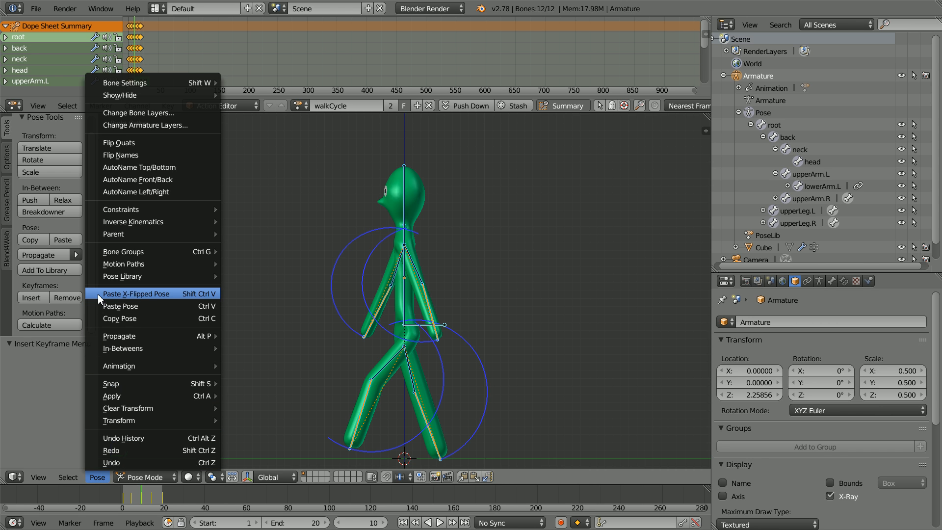
click(182, 298)
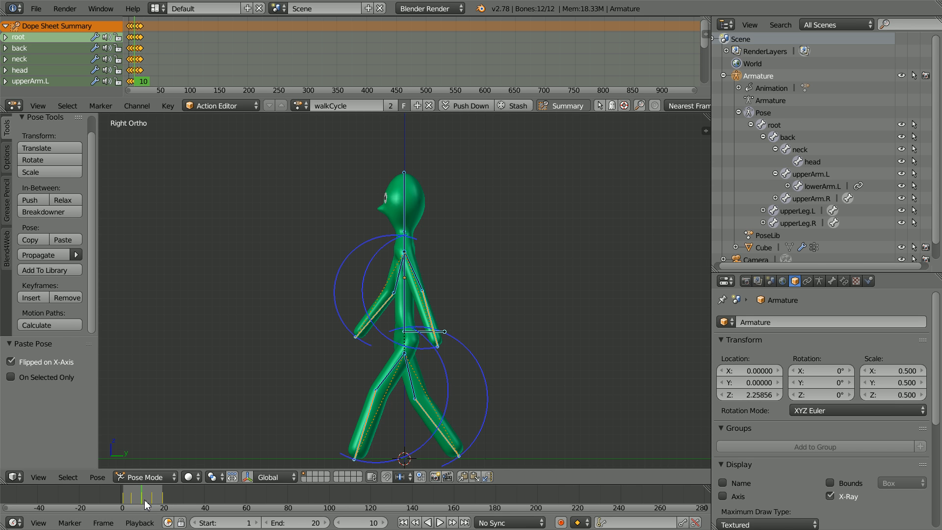
click(28, 296)
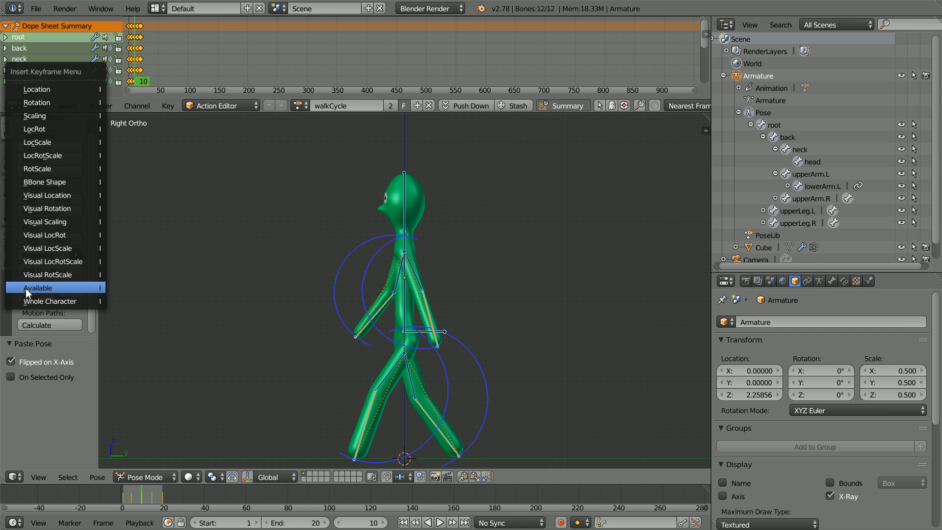
click(73, 301)
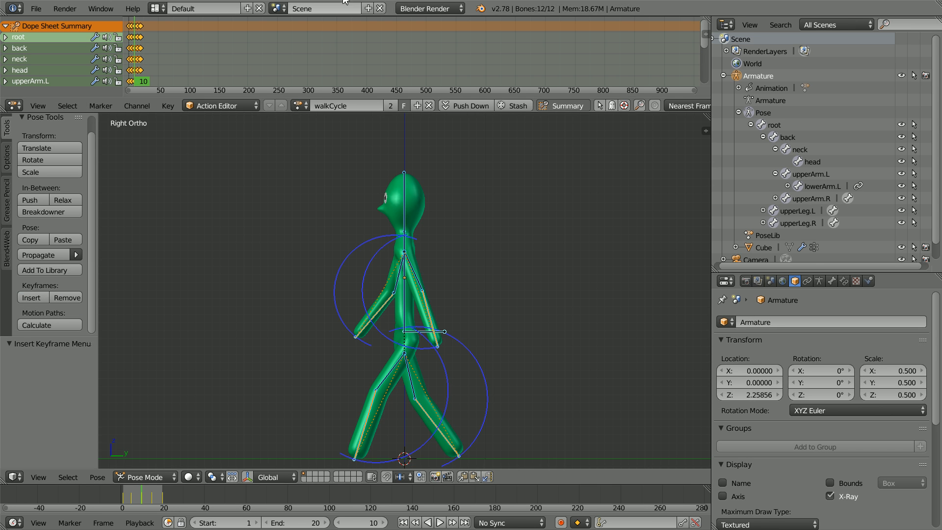
Paste the copied frame 1 pose unflipped at frame 20 and insert a Whole Character keyframe there
key(ctrl+v)
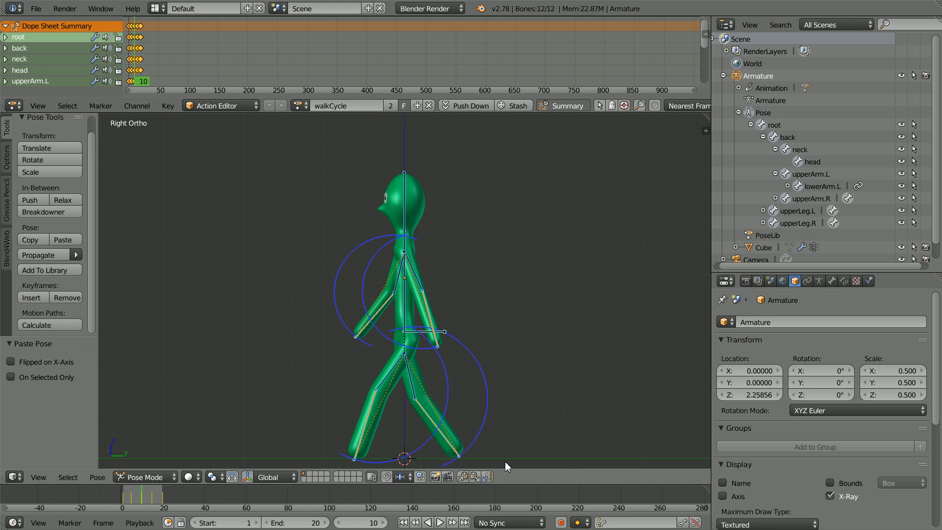
click(452, 523)
click(452, 523)
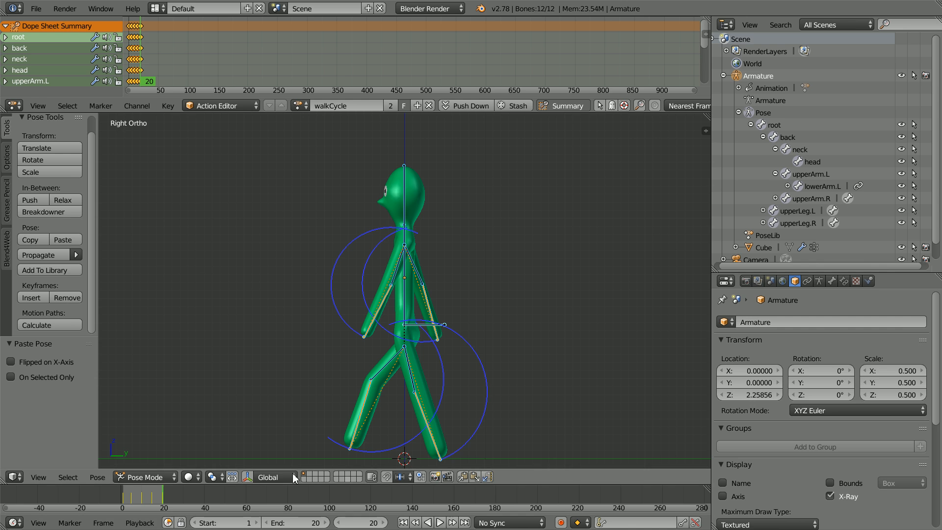
click(97, 477)
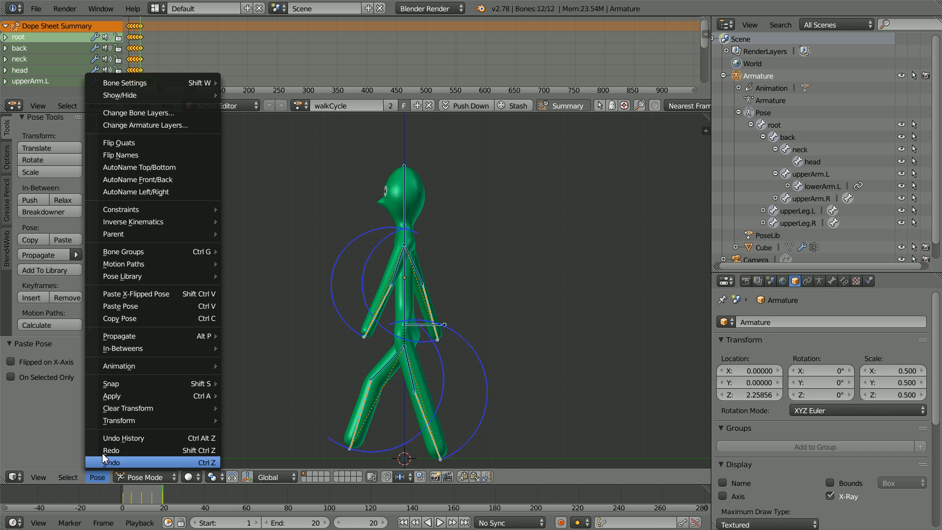
click(146, 311)
click(39, 299)
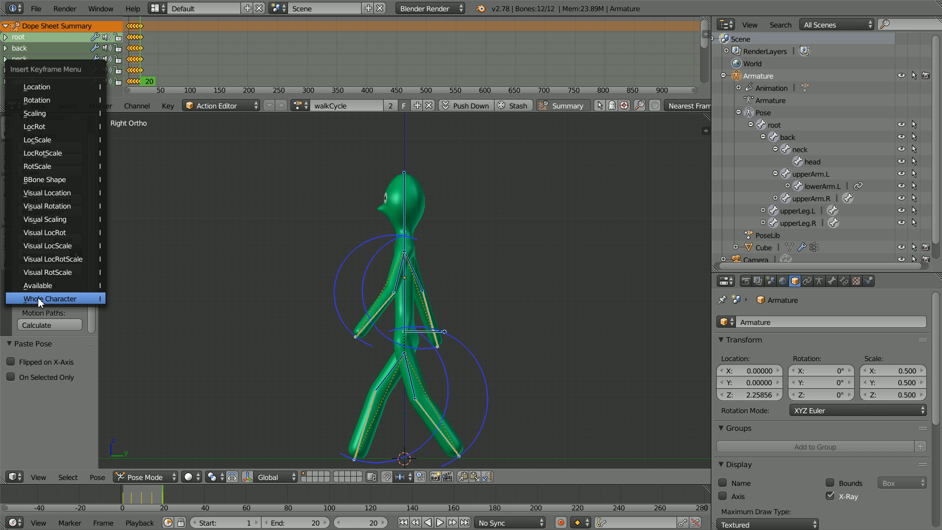
click(90, 300)
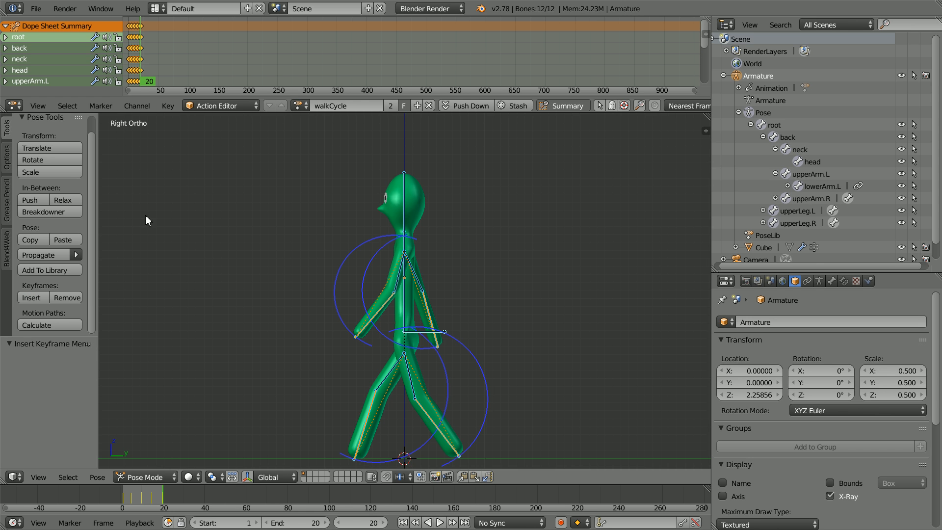
At frame 5, move the left lower leg bone about 0.18 in Y and 0.13 in Z to bend the knee
click(415, 522)
click(415, 523)
click(415, 523)
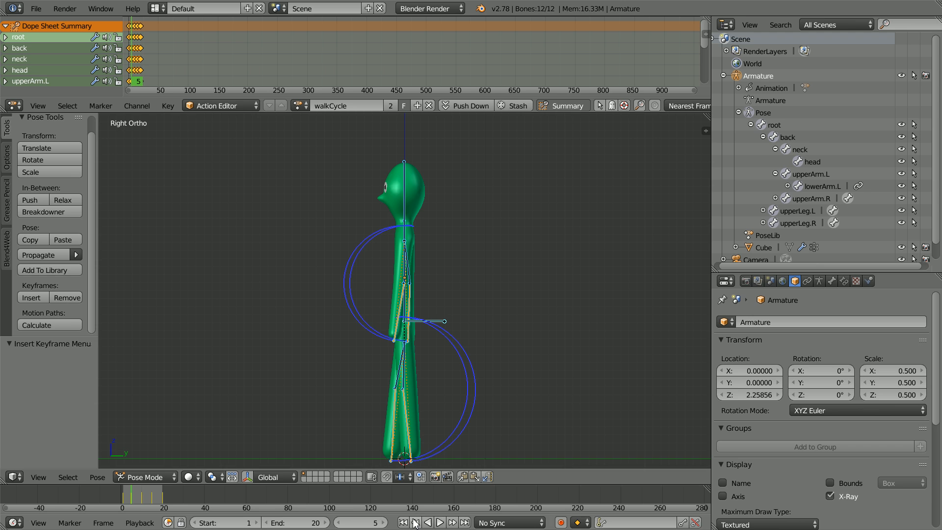
right_click(406, 425)
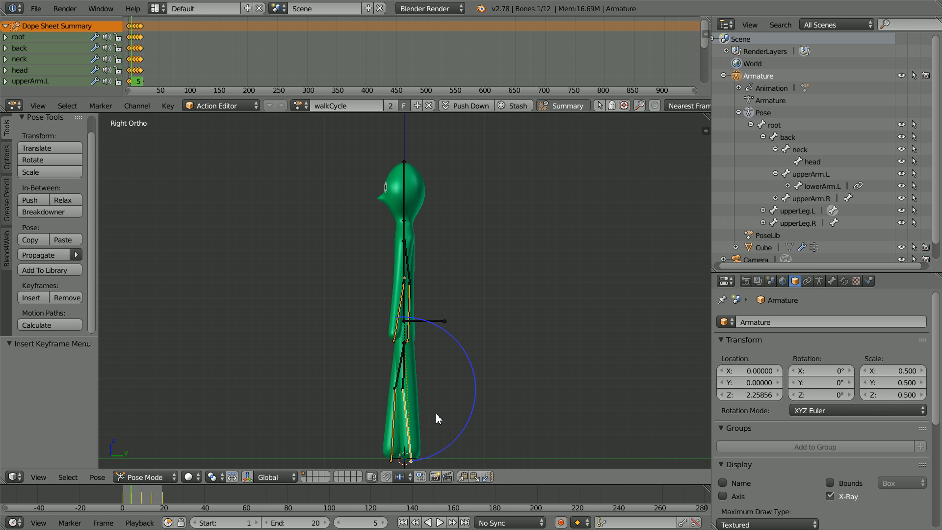
key(g)
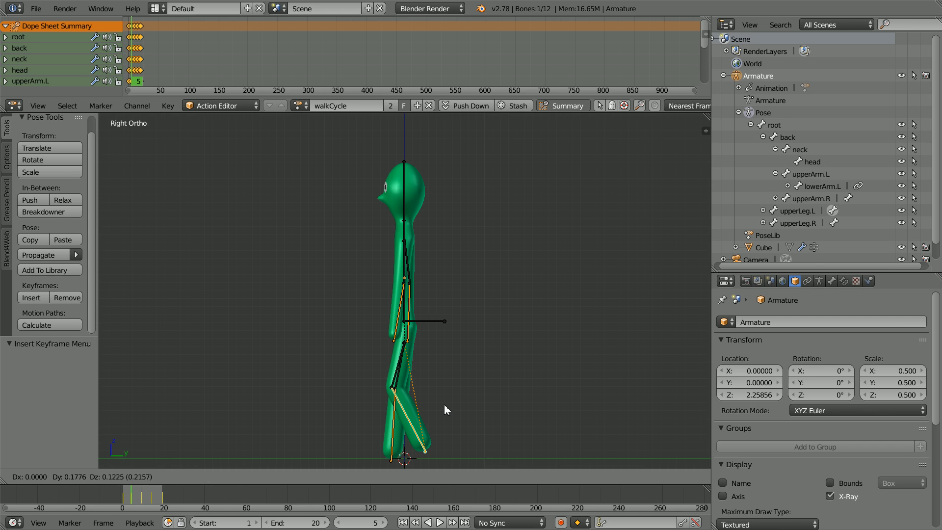
click(444, 404)
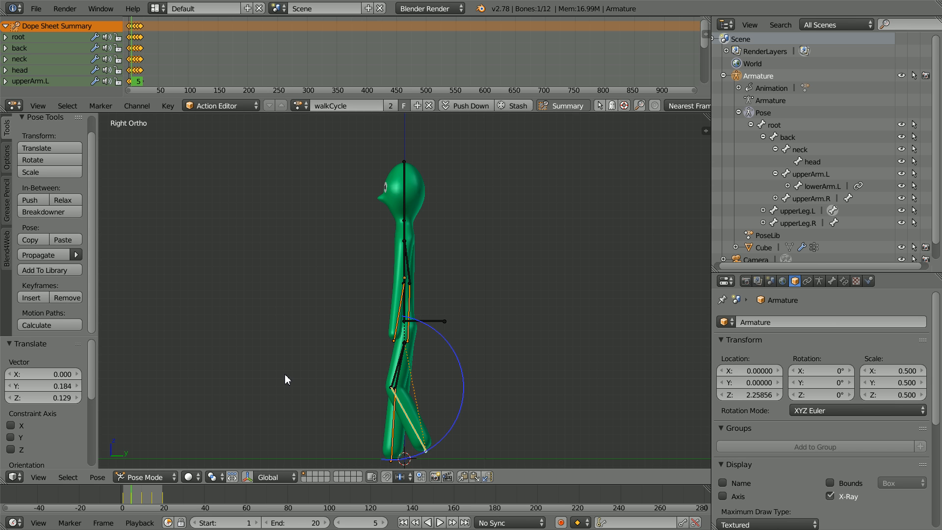
Select all bones, insert a Whole Character keyframe at frame 5, and copy the pose
key(a)
key(a)
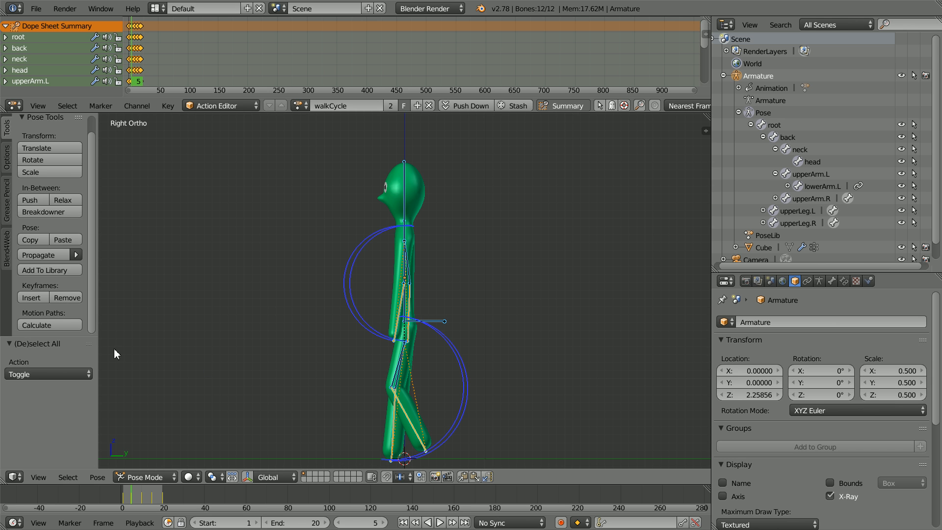
click(31, 298)
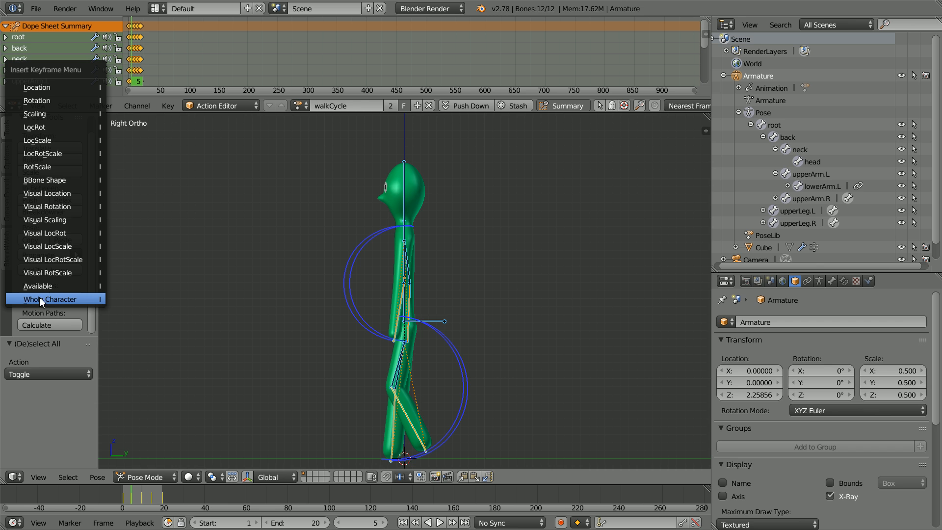
click(87, 301)
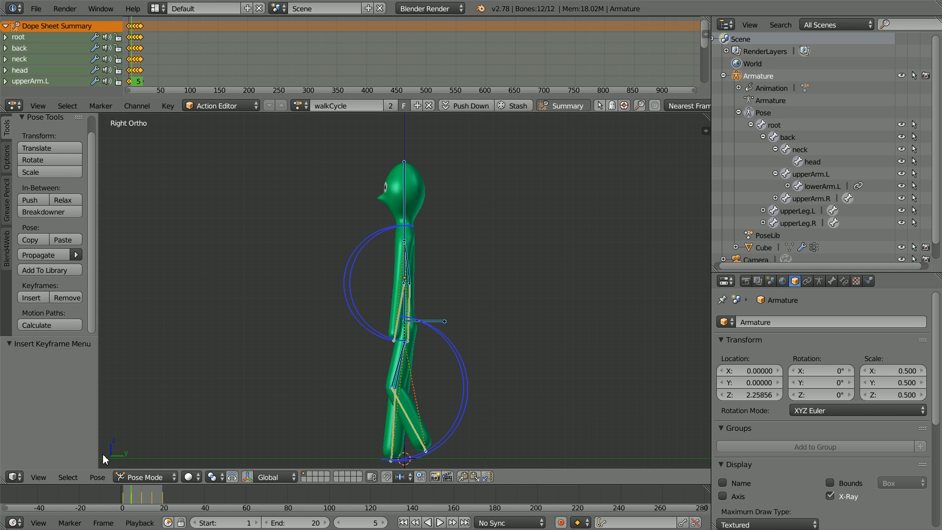
click(101, 477)
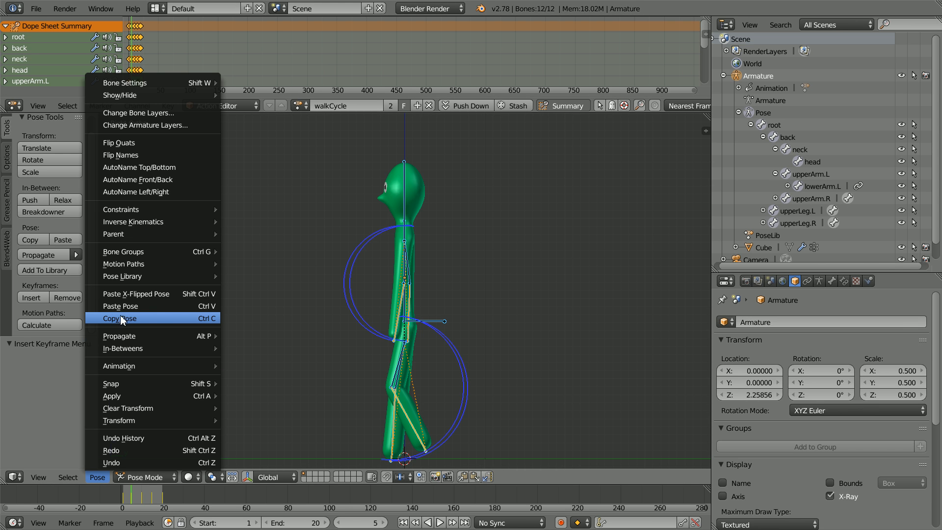
click(158, 317)
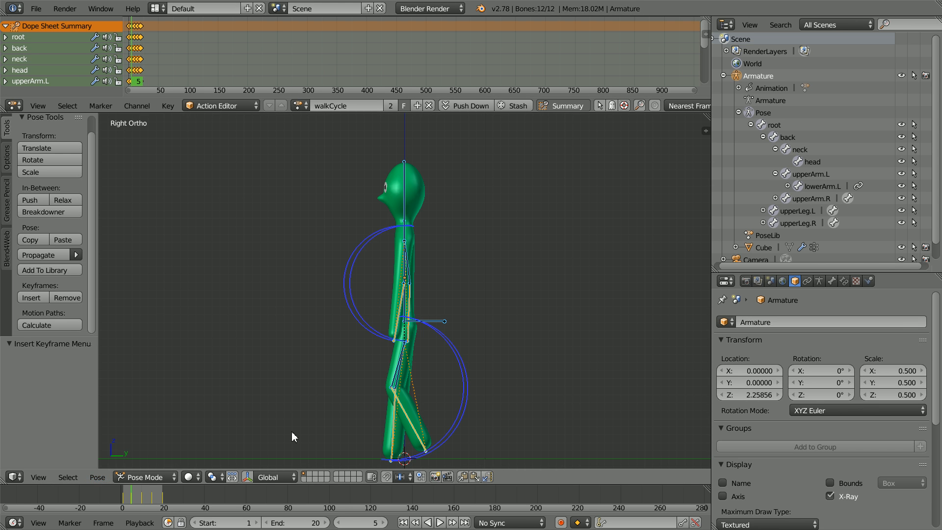
Paste the copied passing pose X-flipped at frame 15 and insert a Whole Character keyframe there
click(452, 522)
click(452, 523)
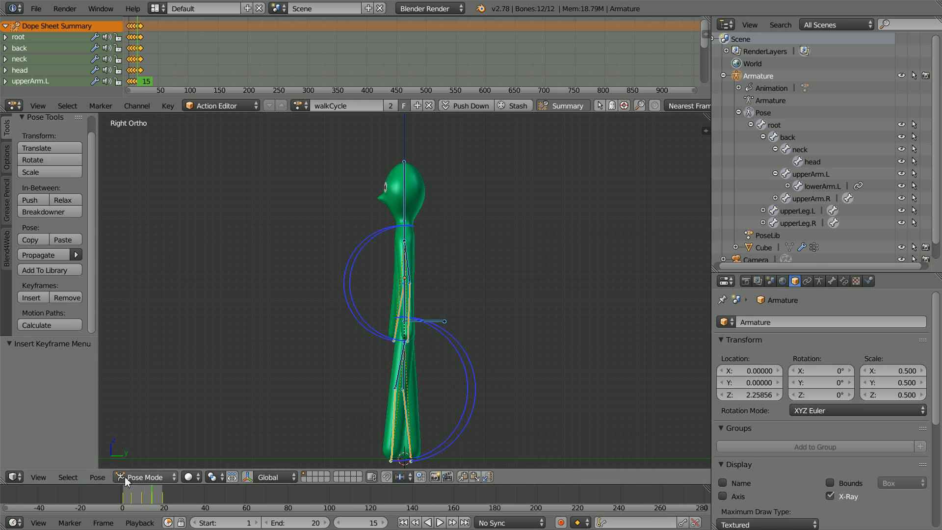
click(98, 477)
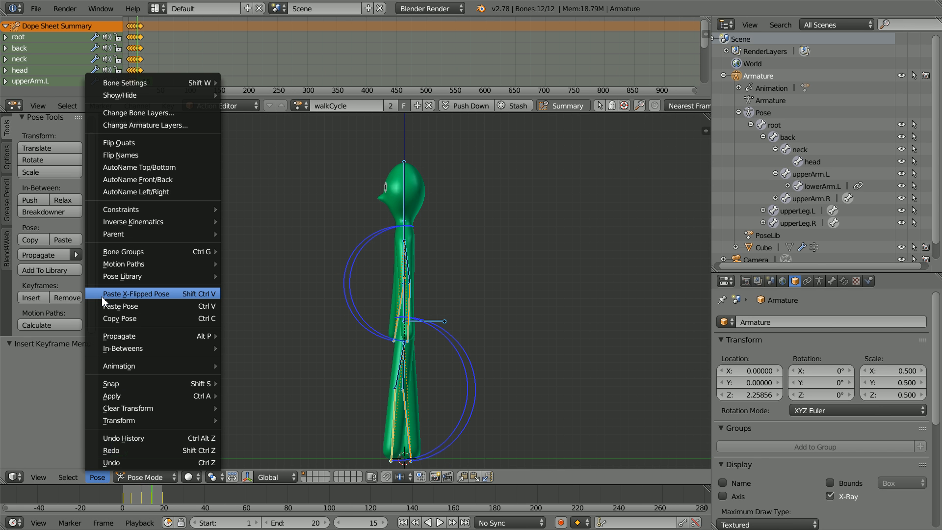
click(173, 293)
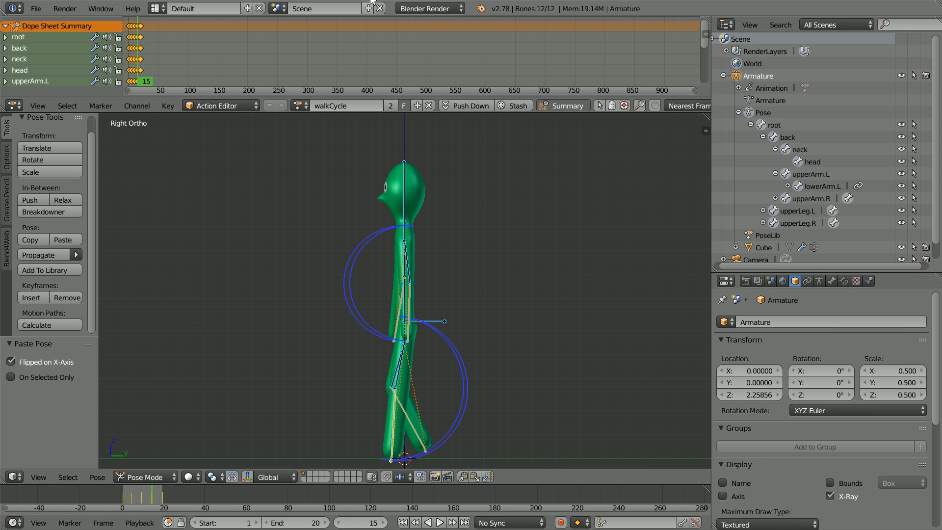
click(37, 298)
click(78, 297)
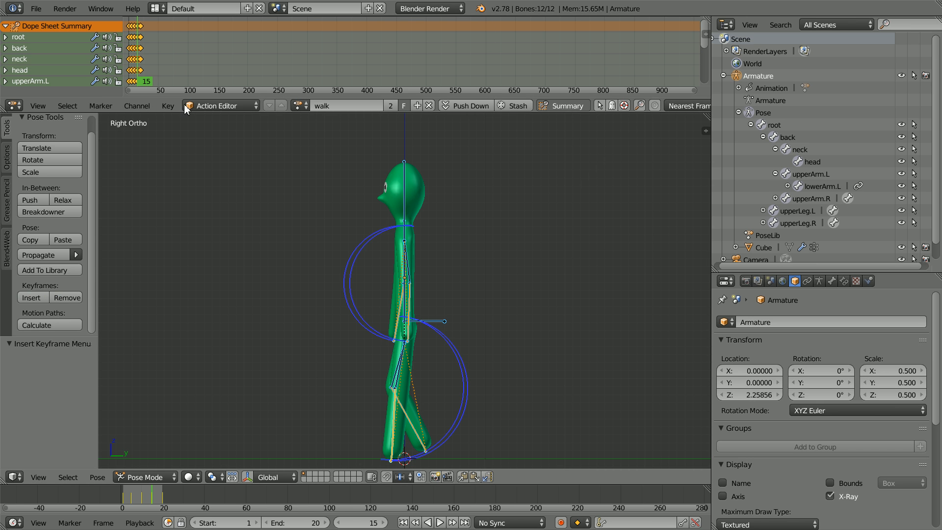
Rename the walkCycle action to walk
click(349, 104)
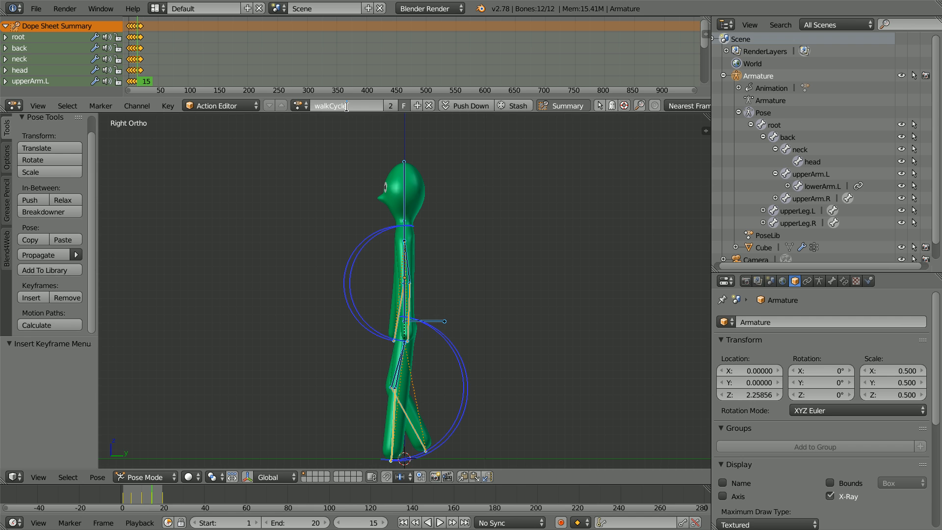
key(BackSpace)
key(Return)
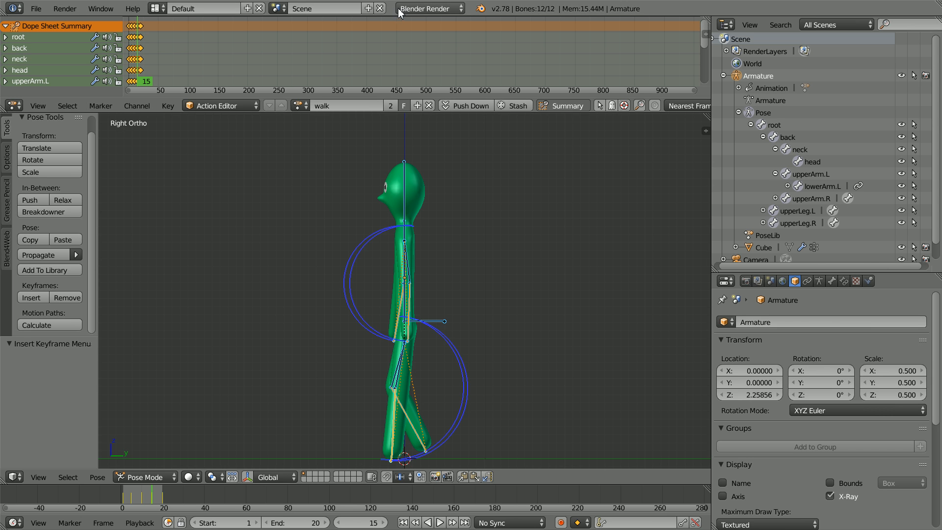
Switch the render engine to Blend4Web and apply its recommended shading options to the scene
click(440, 9)
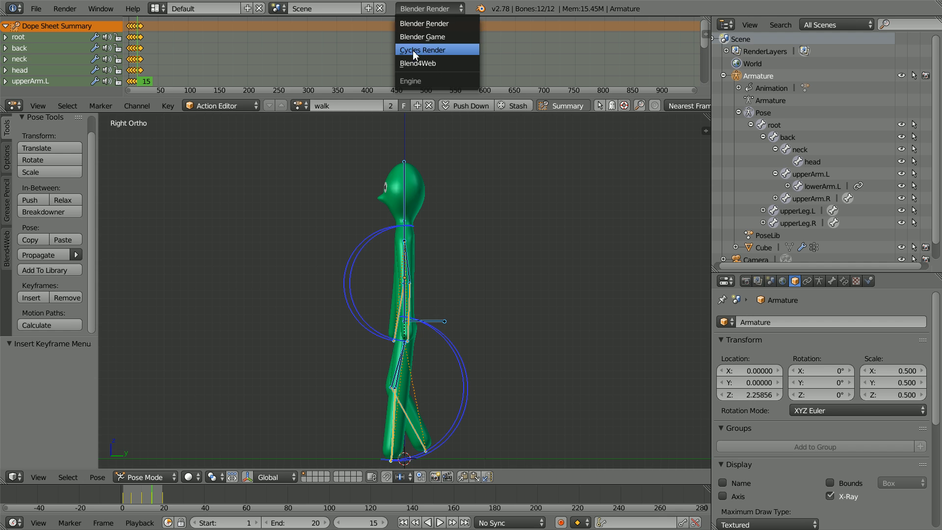
click(447, 64)
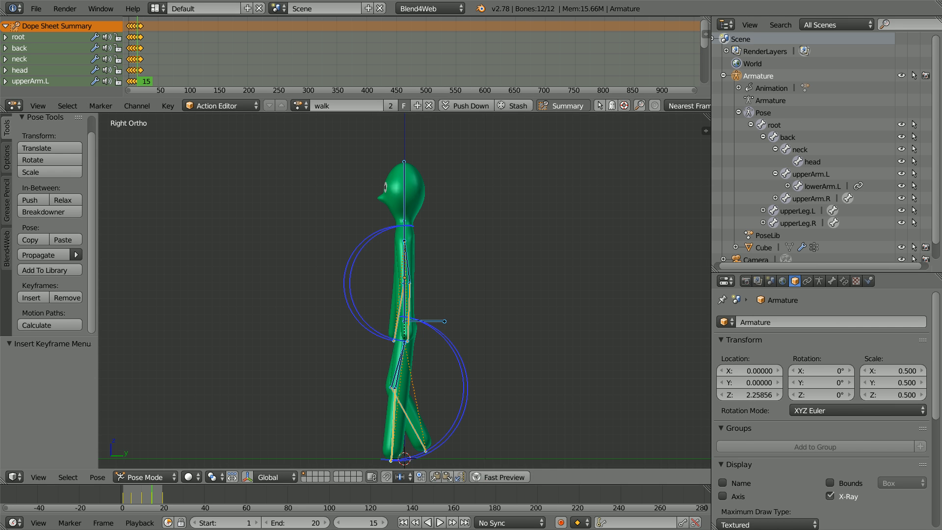
click(746, 281)
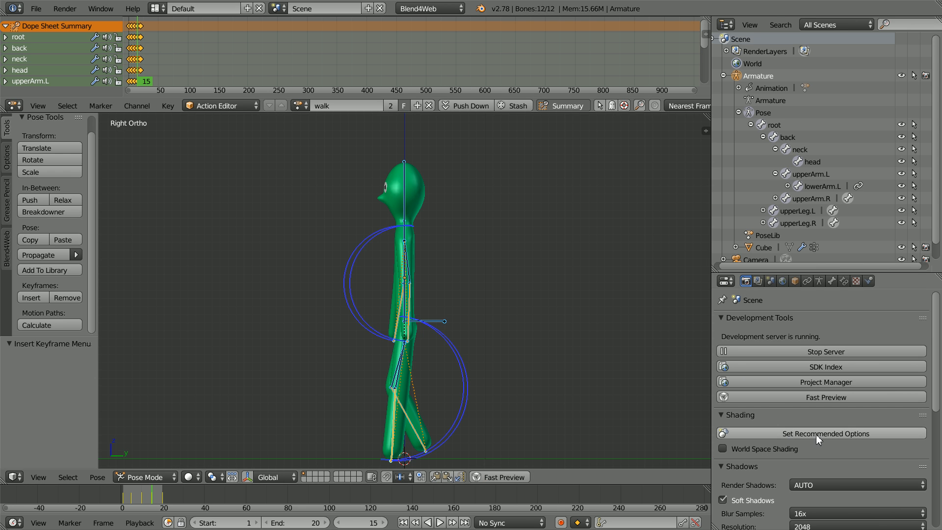
click(873, 434)
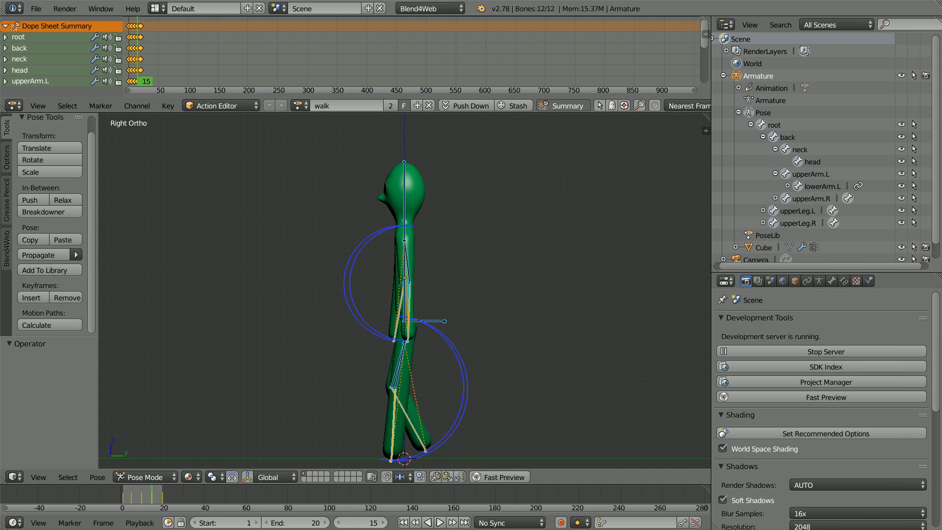
Select the Camera object and set its Blend4Web move style to Static
key(i)
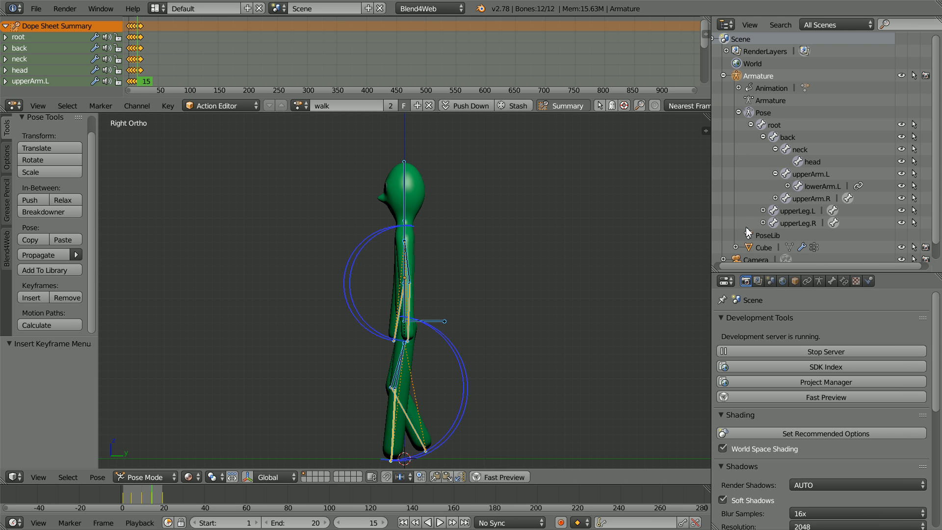
click(755, 259)
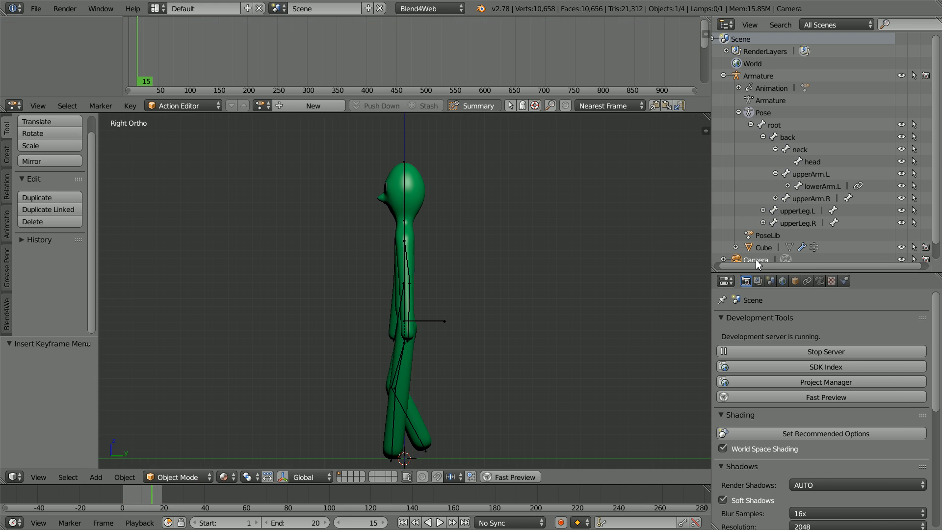
click(819, 281)
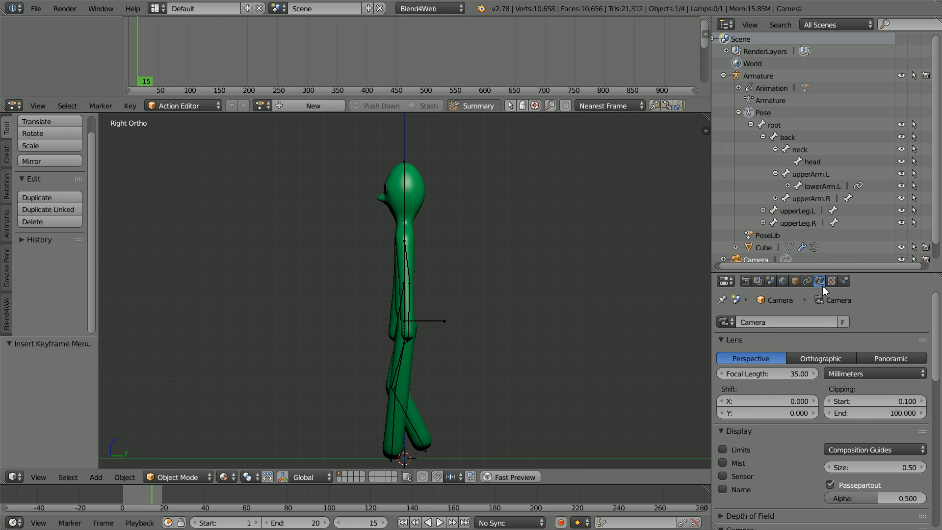
scroll(938, 346, down, 3)
scroll(939, 346, down, 10)
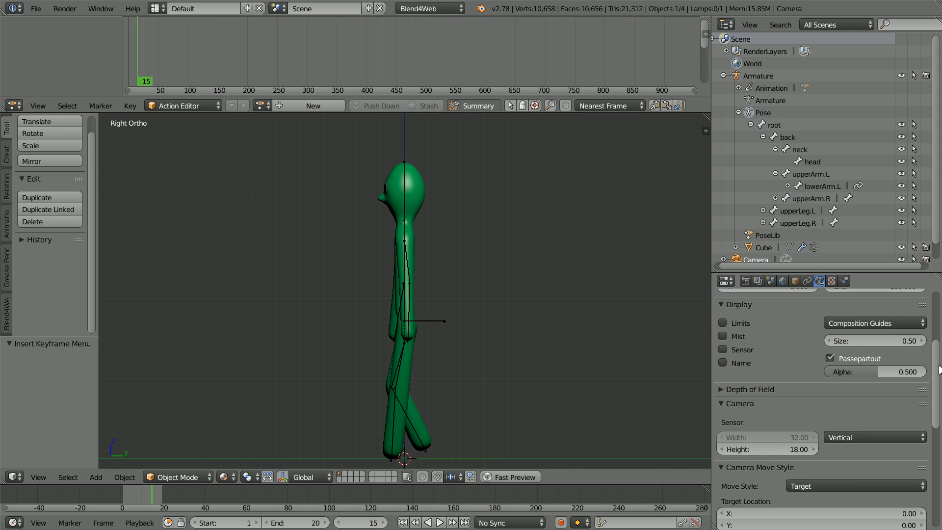
click(839, 415)
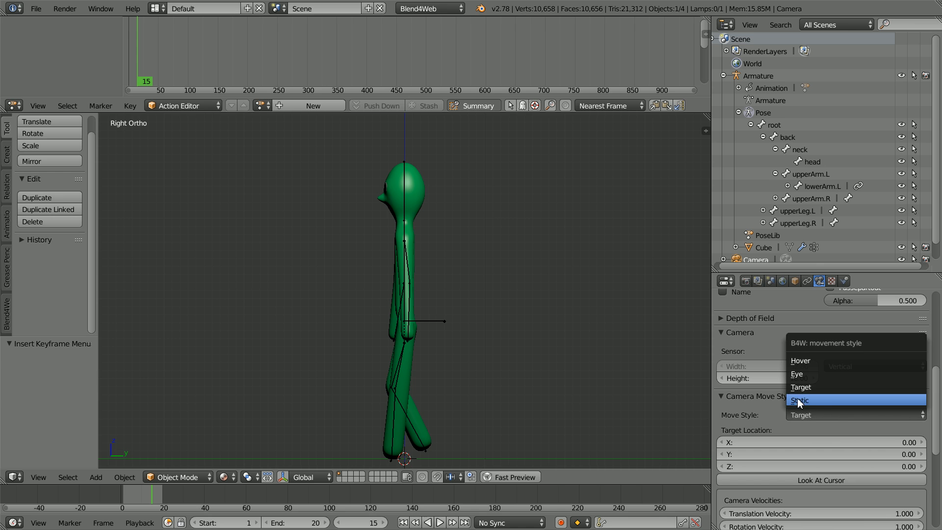
click(830, 402)
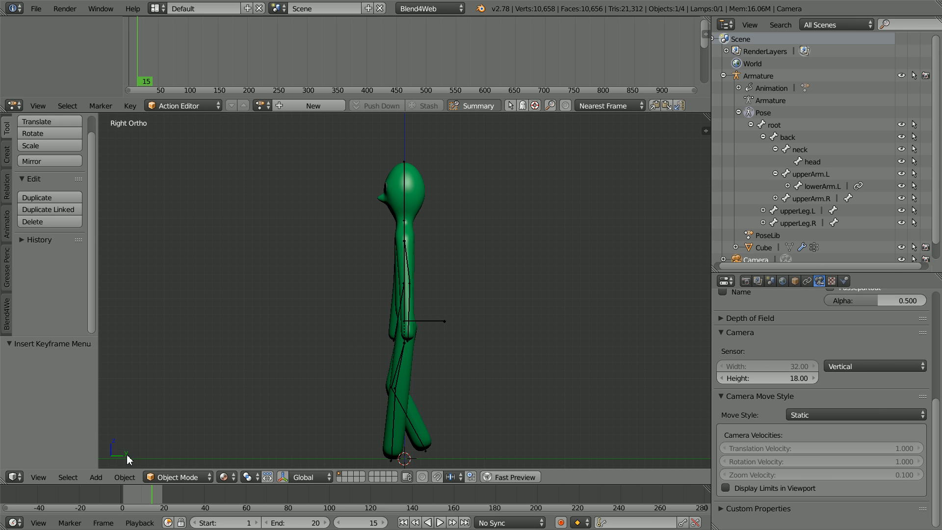
Add a ground circle mesh with 16 vertices, a radius of 8.5 and an Ngon fill
click(97, 478)
mouse_move(102, 464)
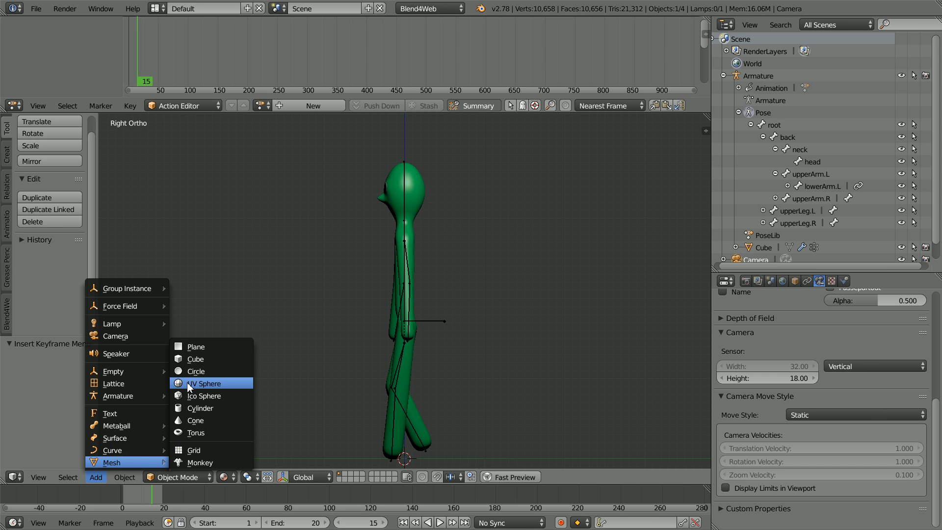
click(233, 377)
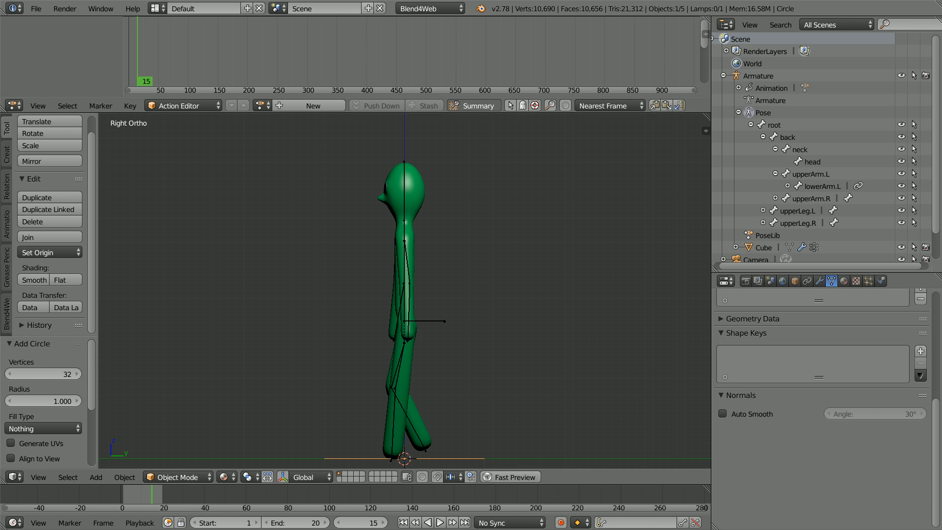
click(43, 373)
text(16)
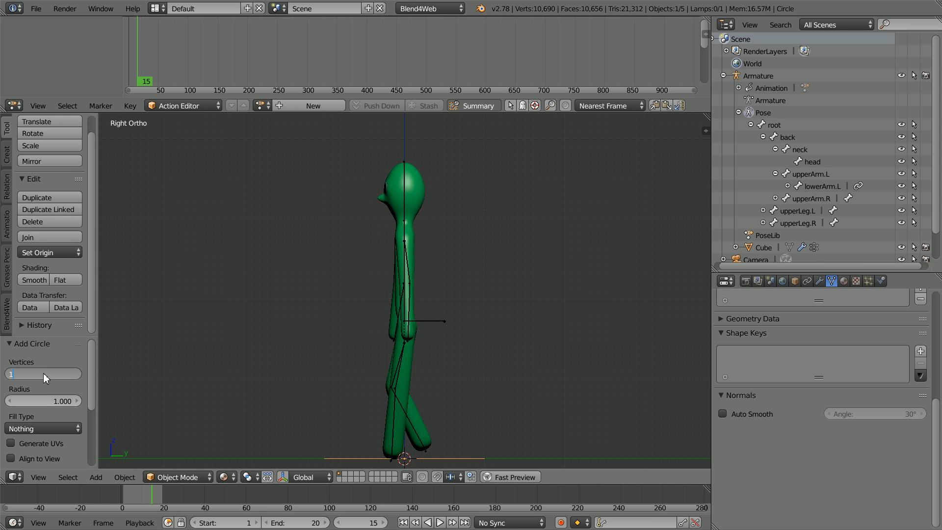
click(48, 403)
click(49, 404)
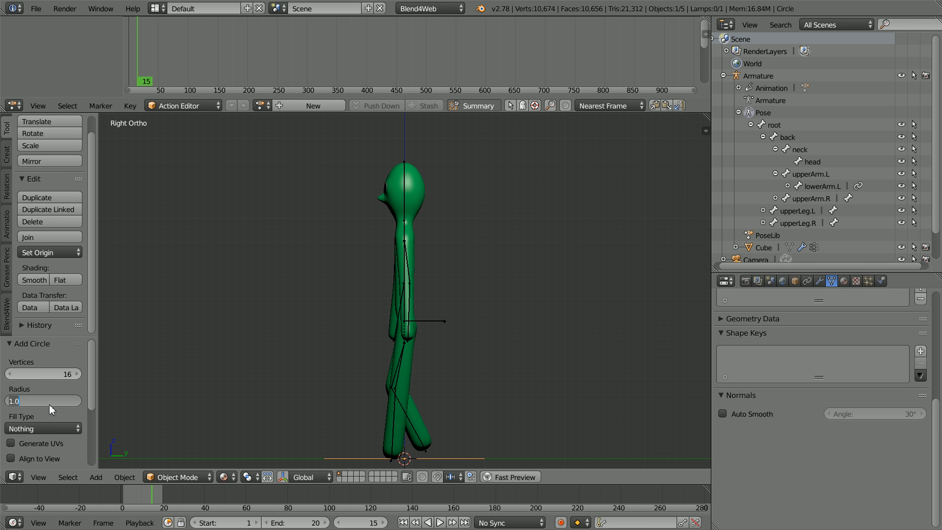
text(8.5)
click(34, 428)
click(34, 428)
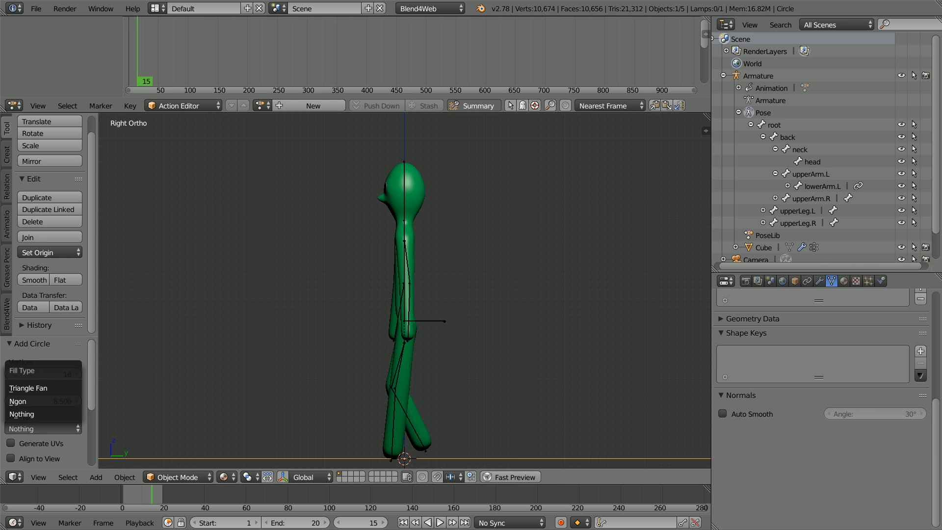
click(40, 400)
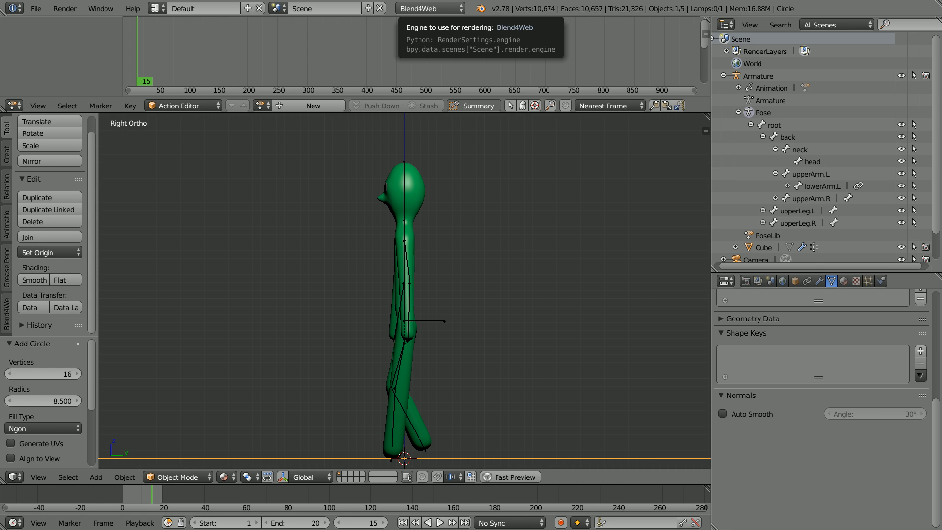
Open the Blend4Web Project Manager in the browser and hide the stock projects
click(745, 281)
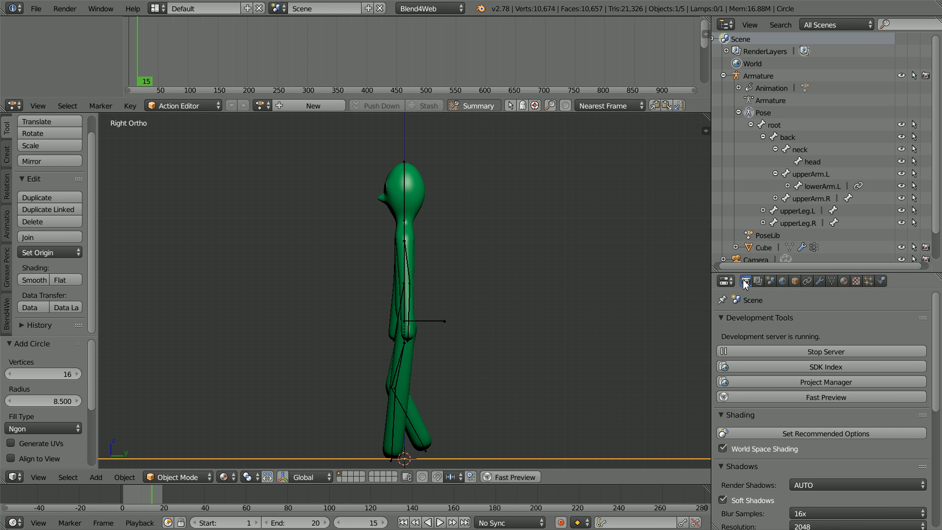
click(864, 381)
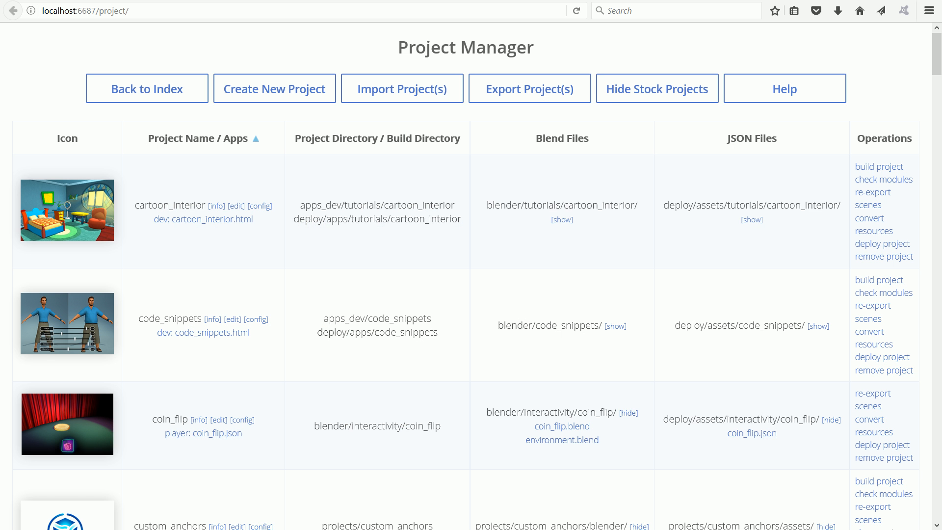
click(704, 102)
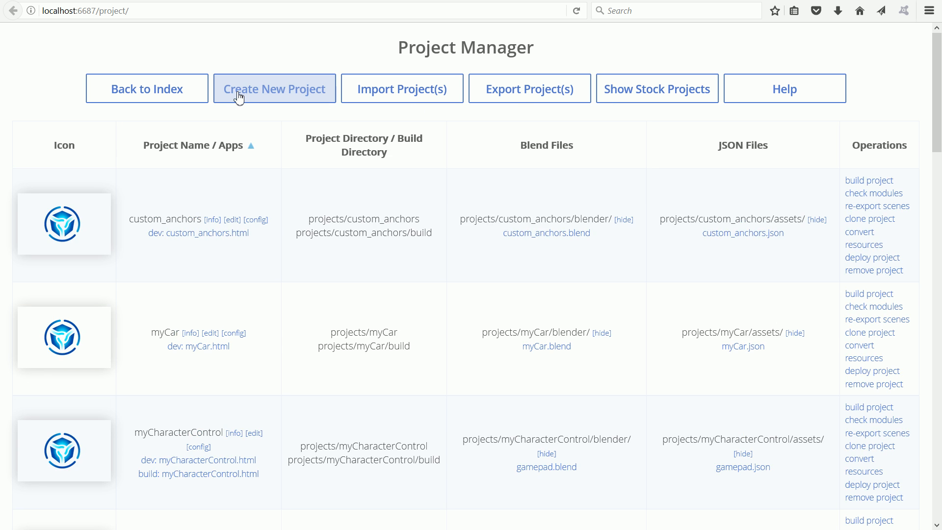
Create a new project named my_stickman with the default options and find it in the project list
click(279, 92)
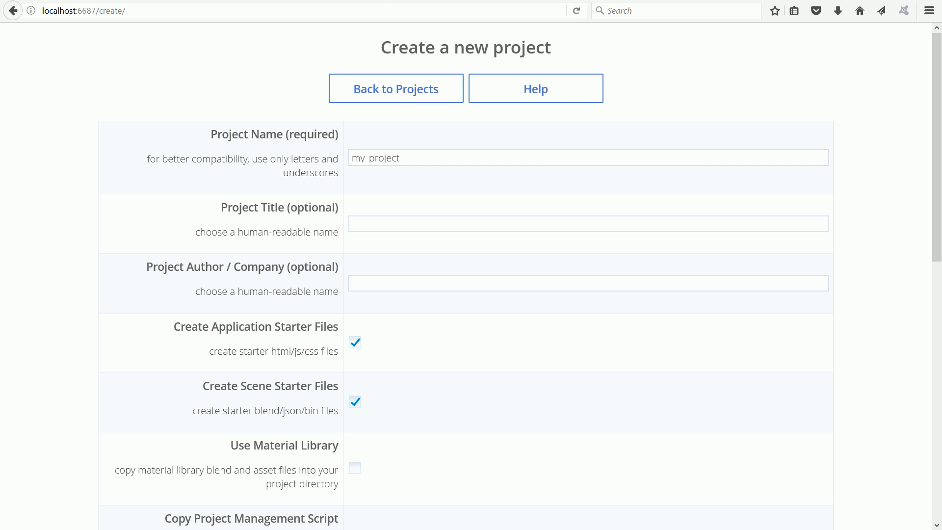
click(409, 157)
drag(410, 157, 372, 166)
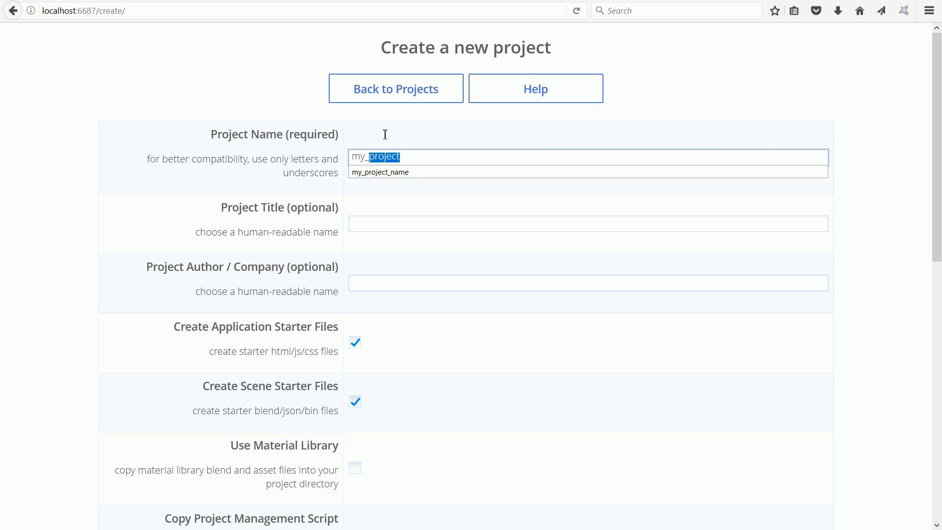
text(stickman)
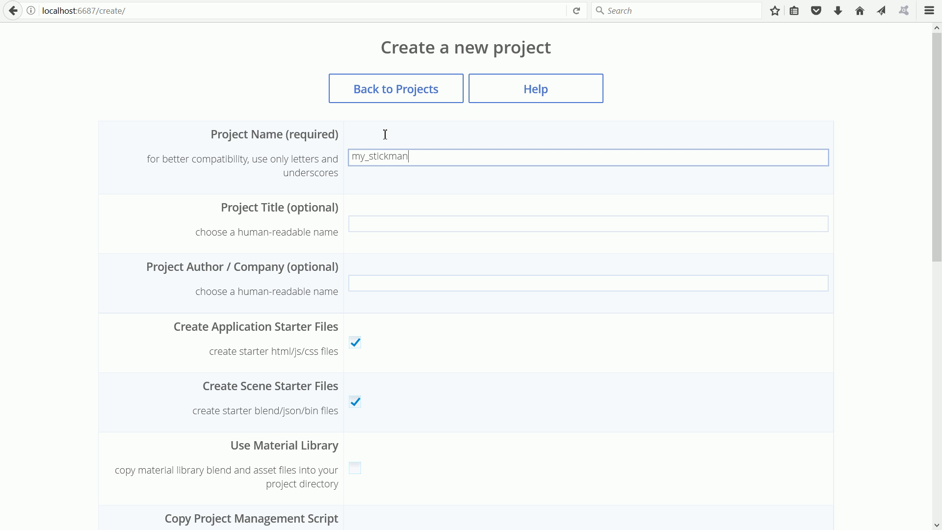
drag(938, 205, 934, 471)
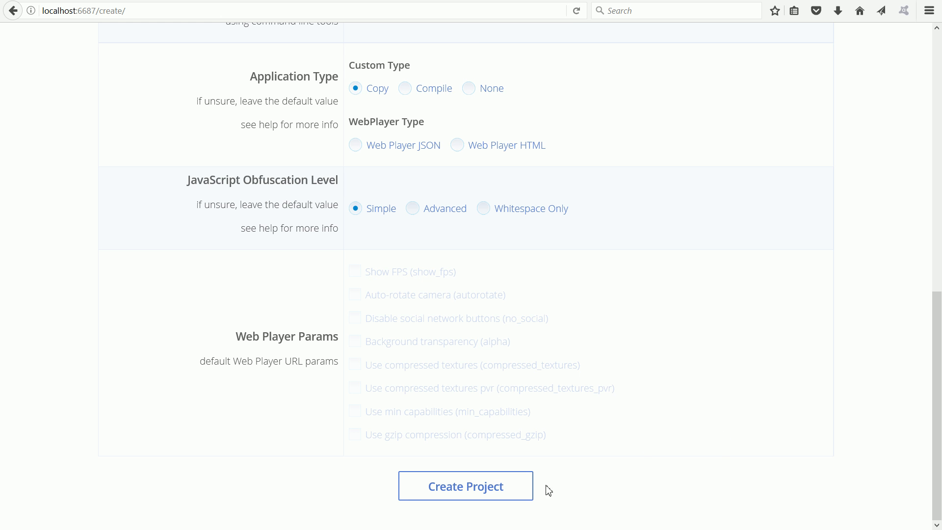
click(527, 489)
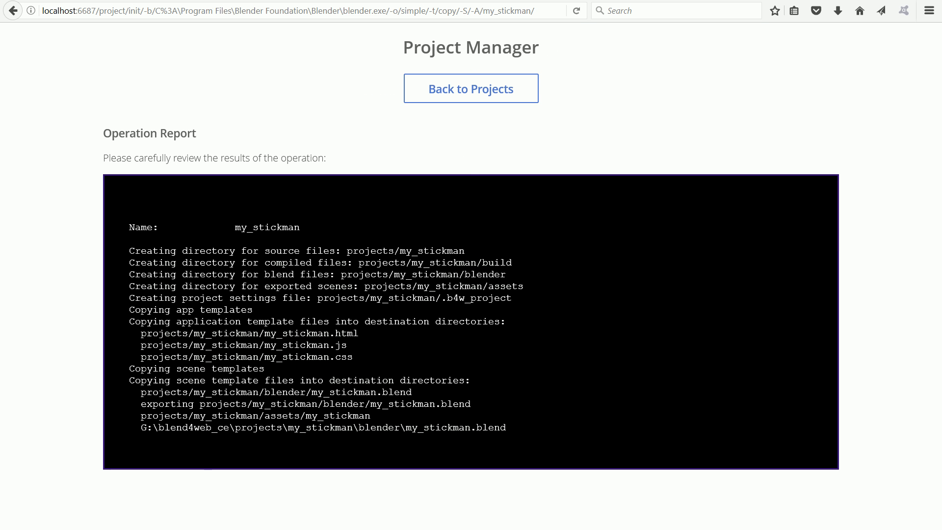
click(474, 90)
click(474, 90)
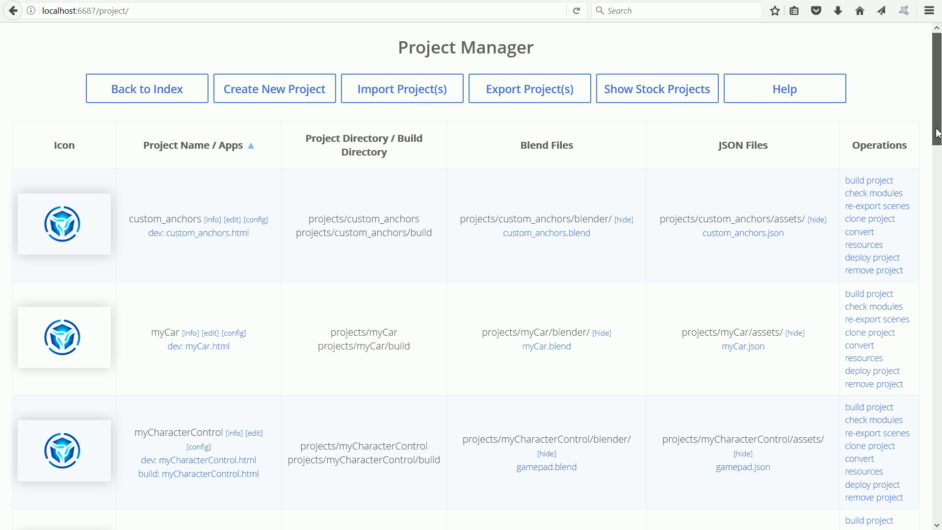
drag(937, 132, 938, 506)
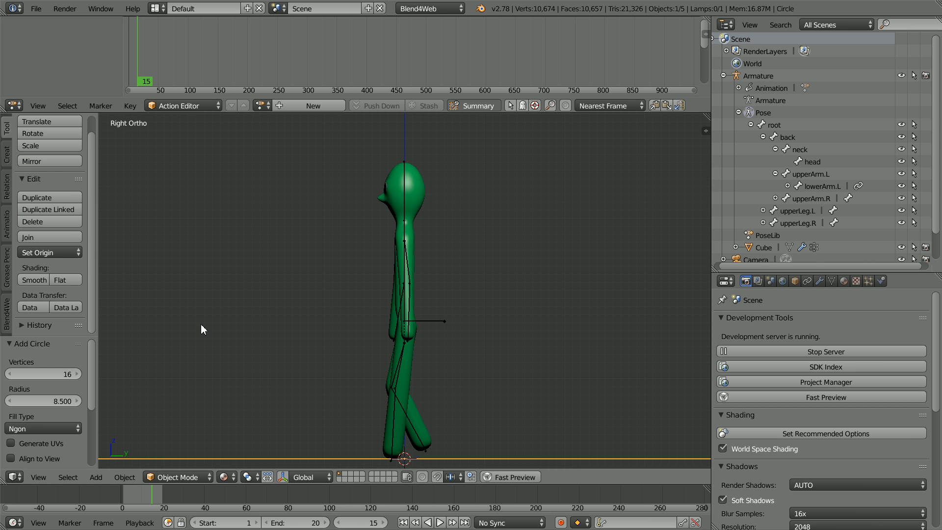
In Blender, save the scene over my_stickman.blend in G:\blend4web_ce\projects\my_stickman\blender
click(42, 8)
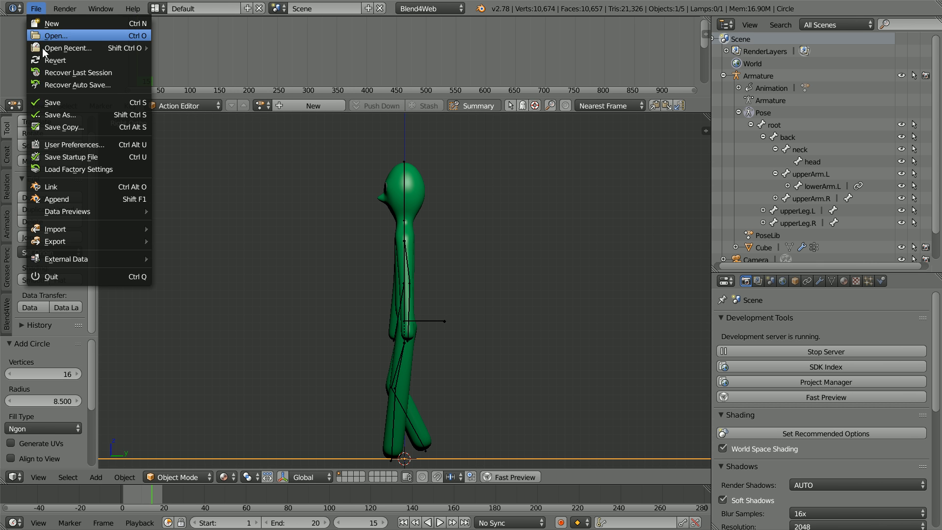
click(66, 114)
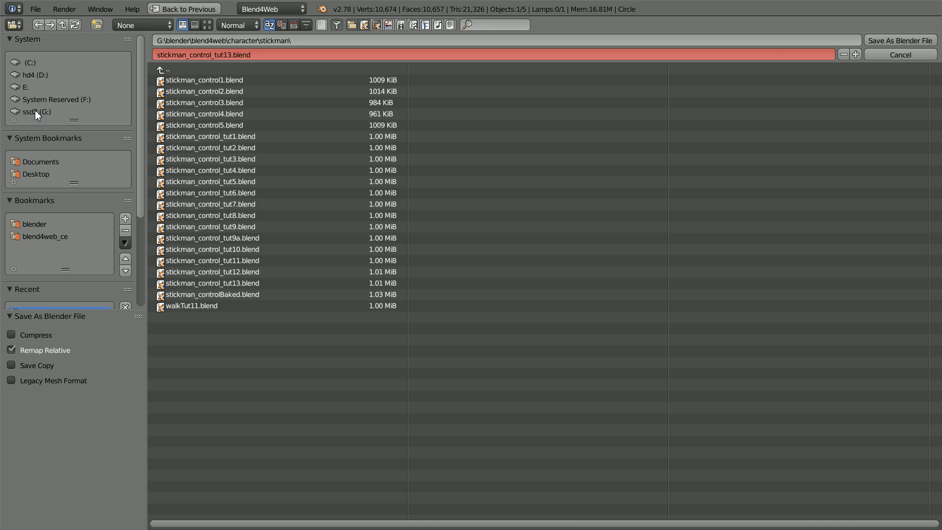
click(36, 112)
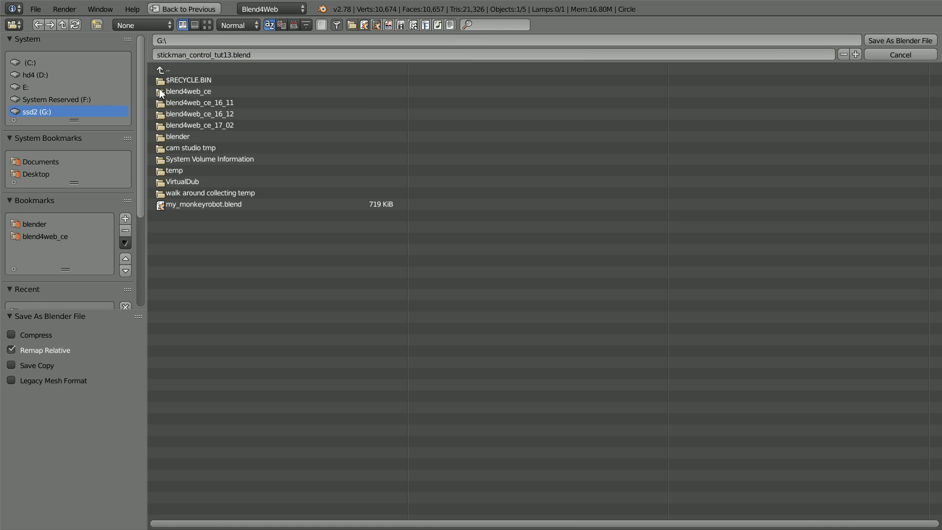
click(212, 92)
click(184, 183)
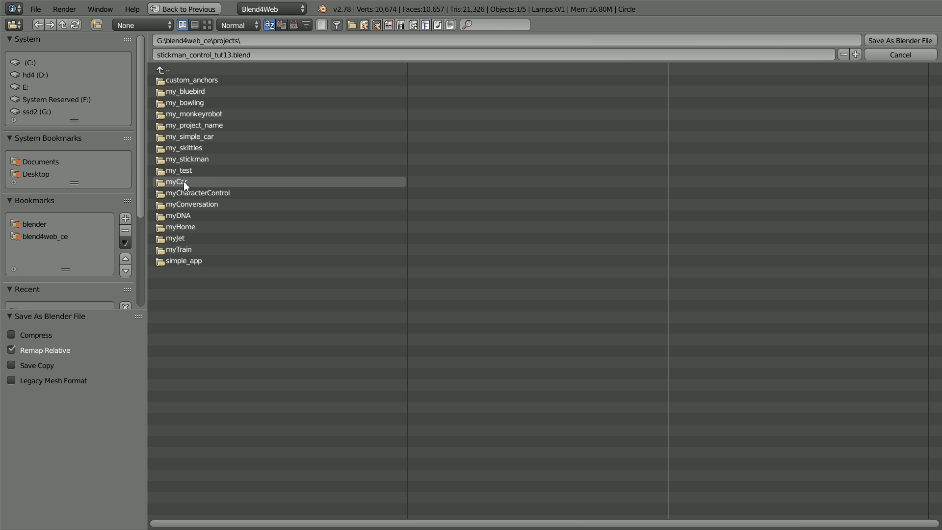
click(191, 159)
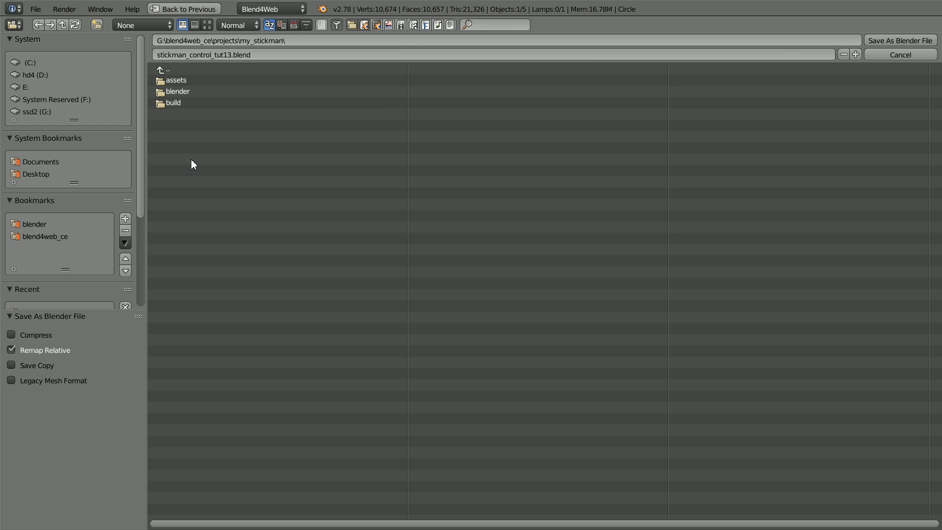
click(173, 93)
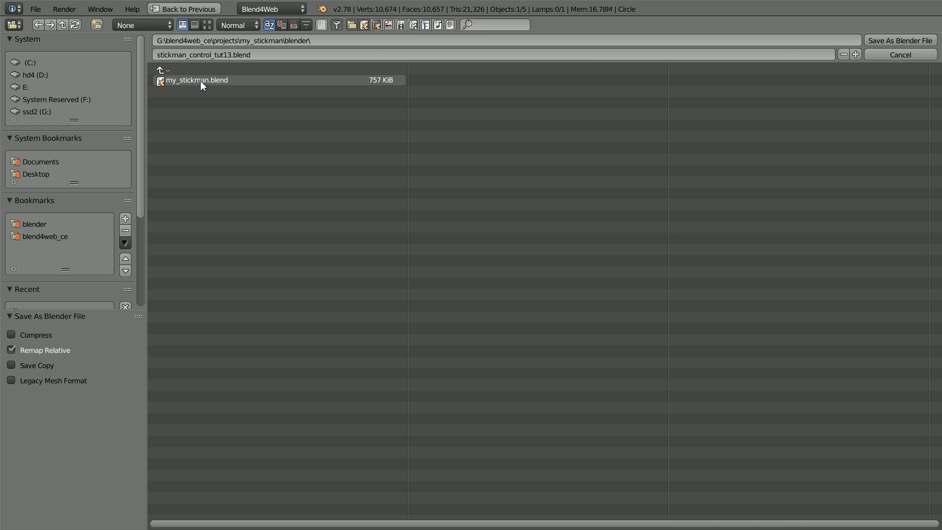
click(200, 80)
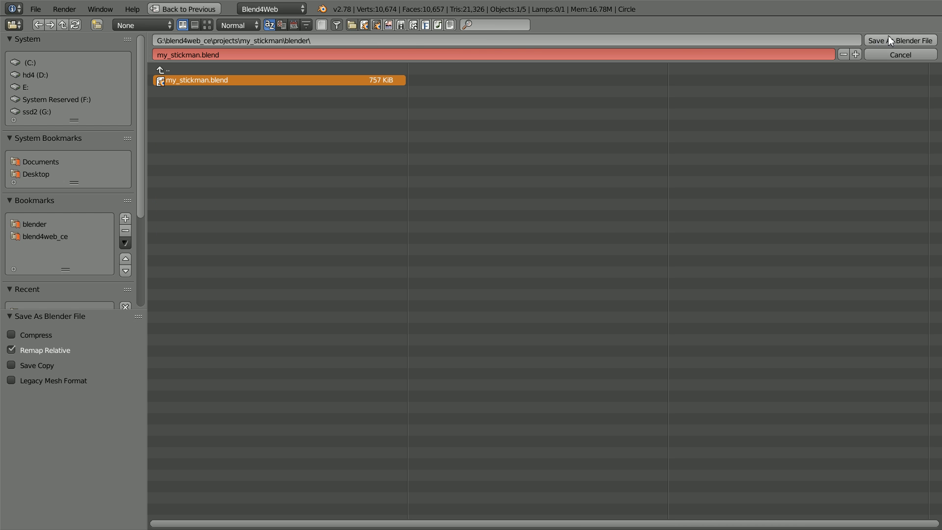
click(909, 39)
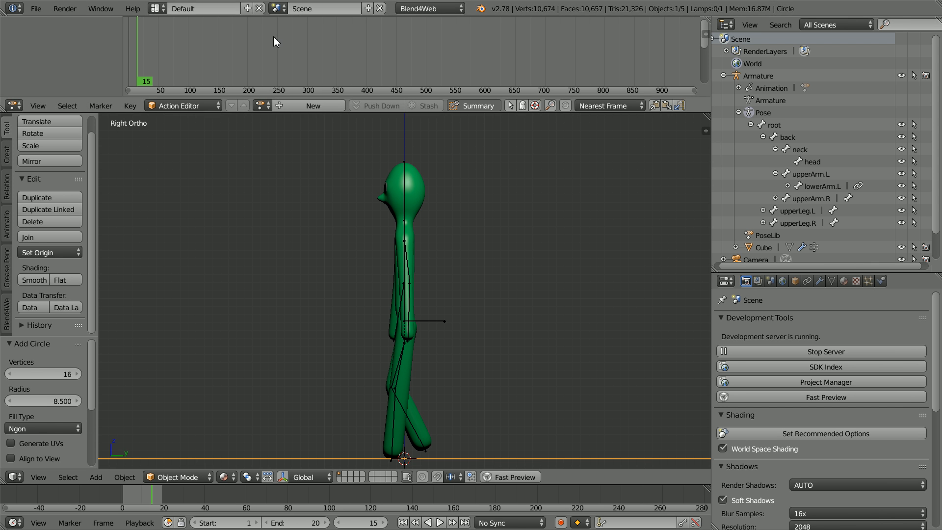
Export the scene as Blend4Web JSON over my_stickman.json in the project's assets folder, and switch back to the Project Manager in the browser
click(36, 8)
mouse_move(44, 240)
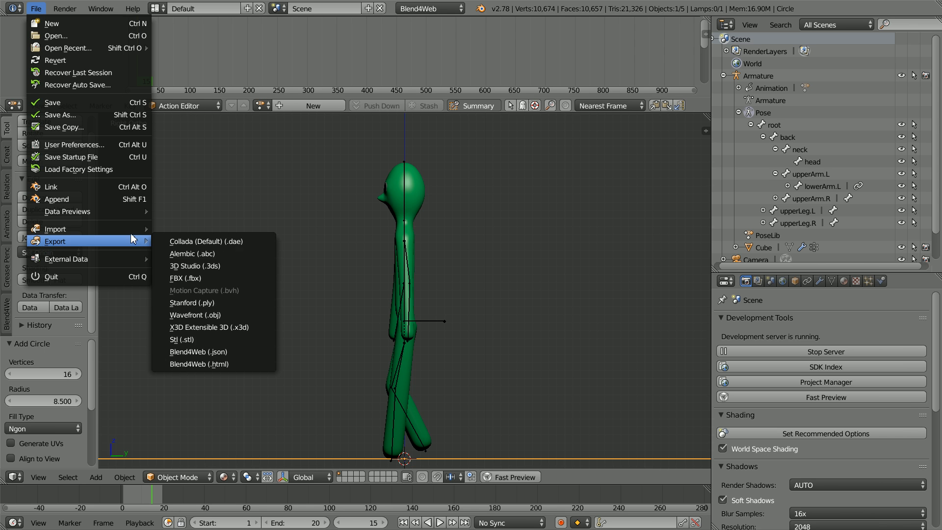
click(243, 350)
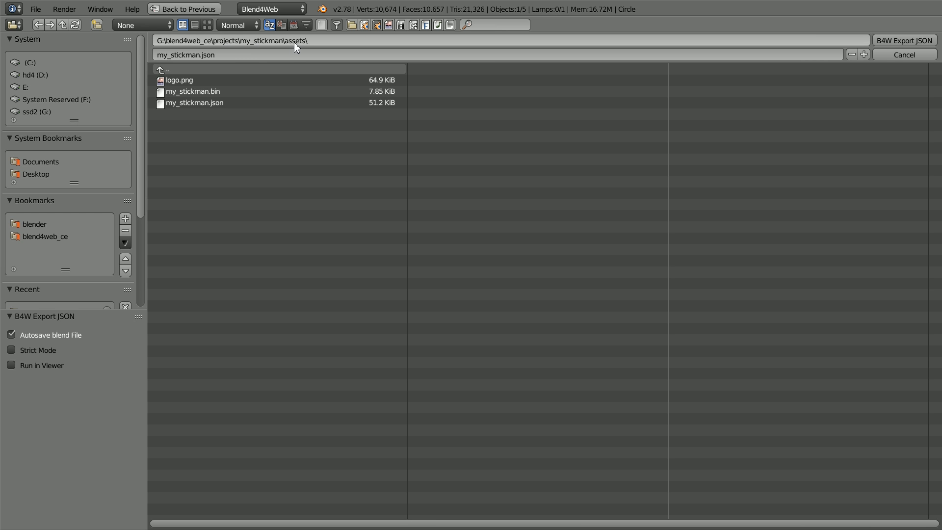
click(195, 103)
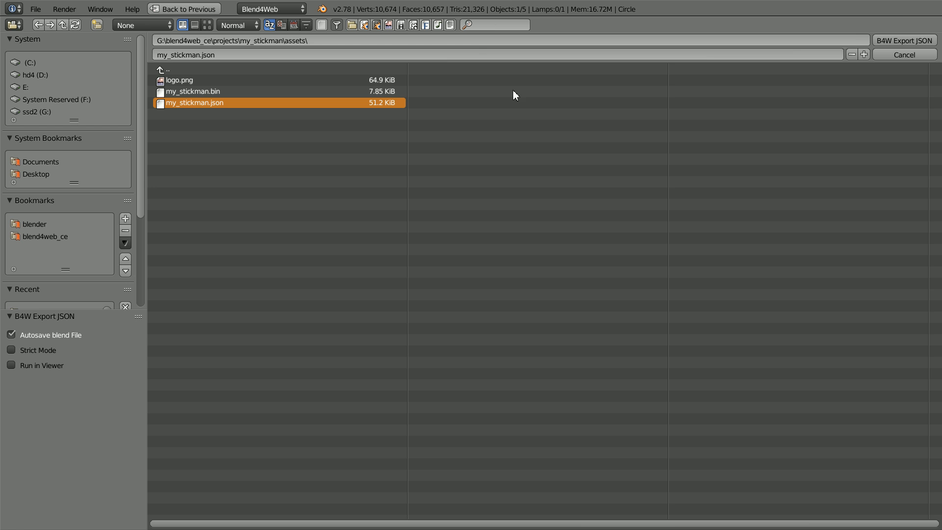
click(907, 39)
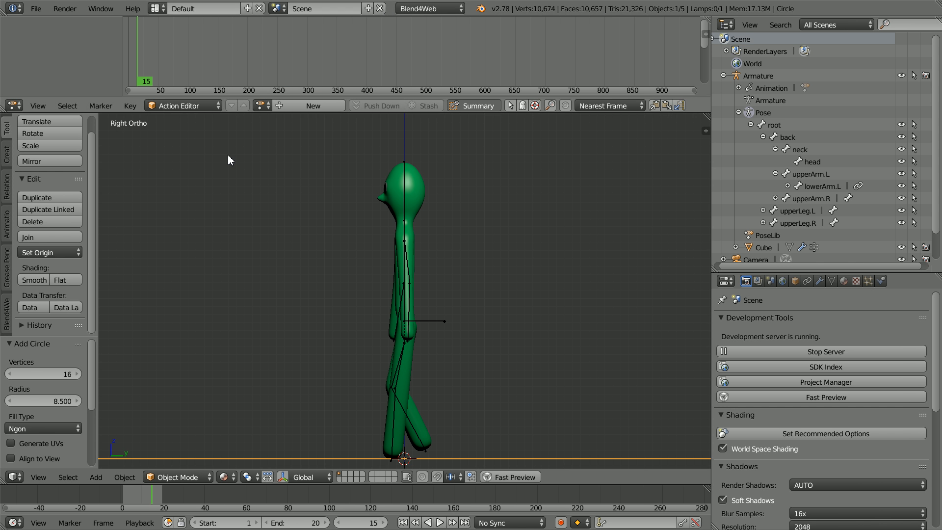
key(alt+Tab)
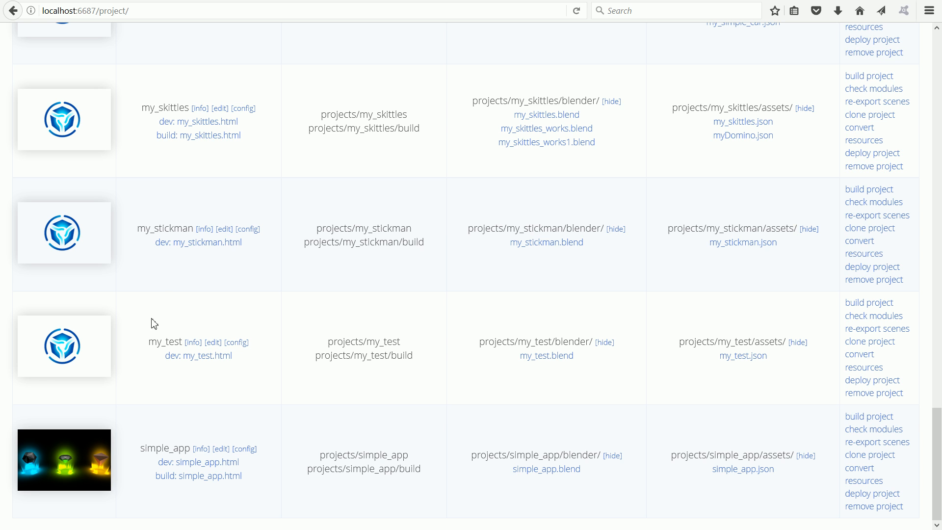
Preview my_stickman.html from the project list, return, and open my_stickman.js in the project's source editor
click(213, 249)
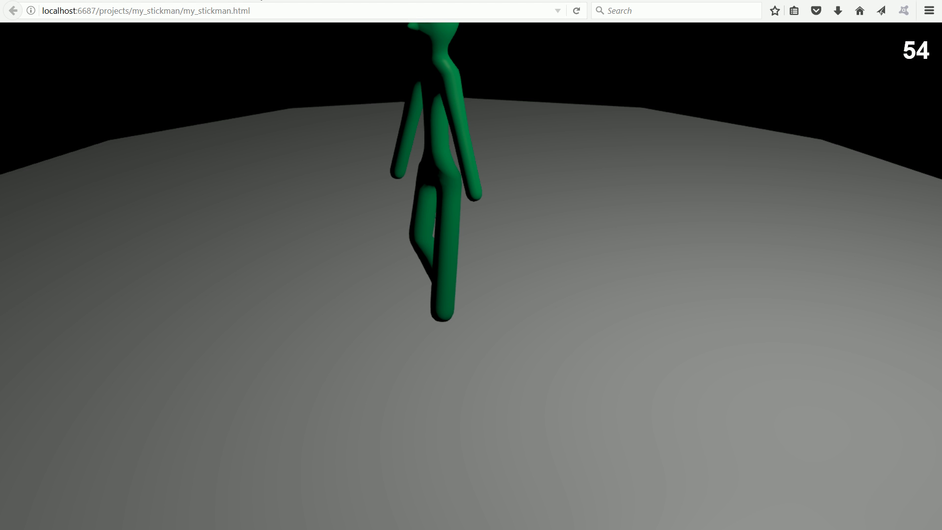
key(alt+Left)
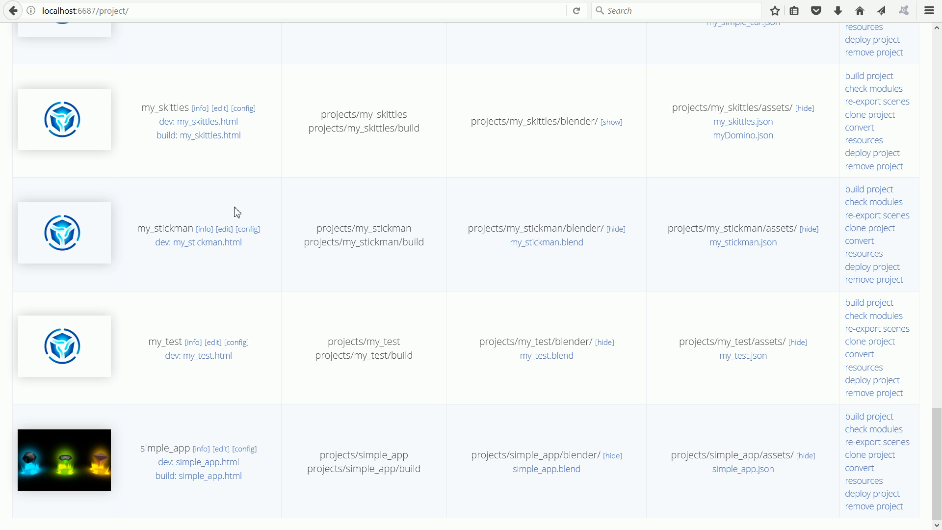
click(224, 229)
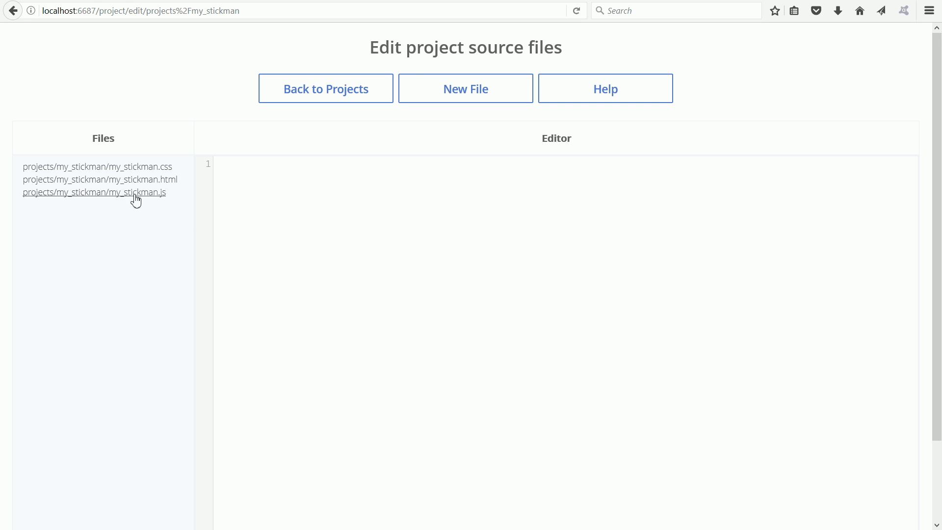
click(156, 196)
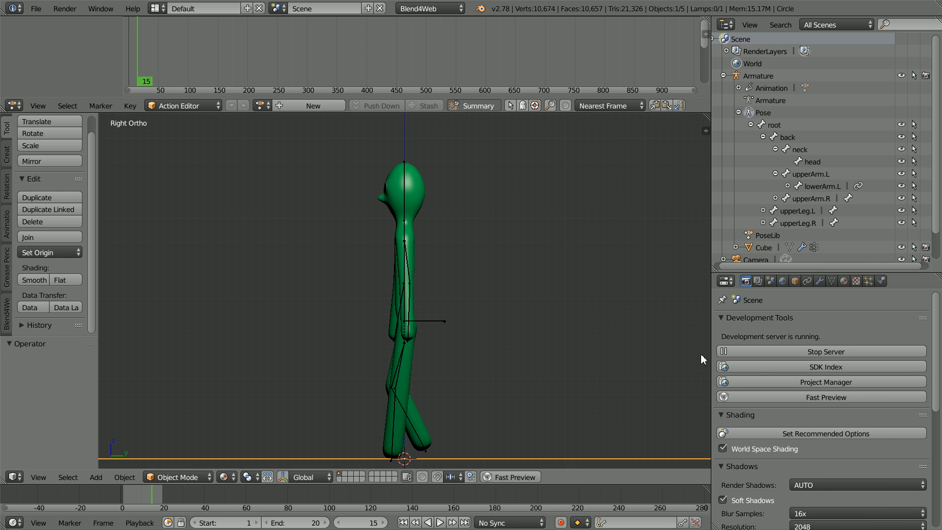
From Blender, open the Blend4Web SDK index in the browser and show the source code of the Gamepad code snippet
click(857, 368)
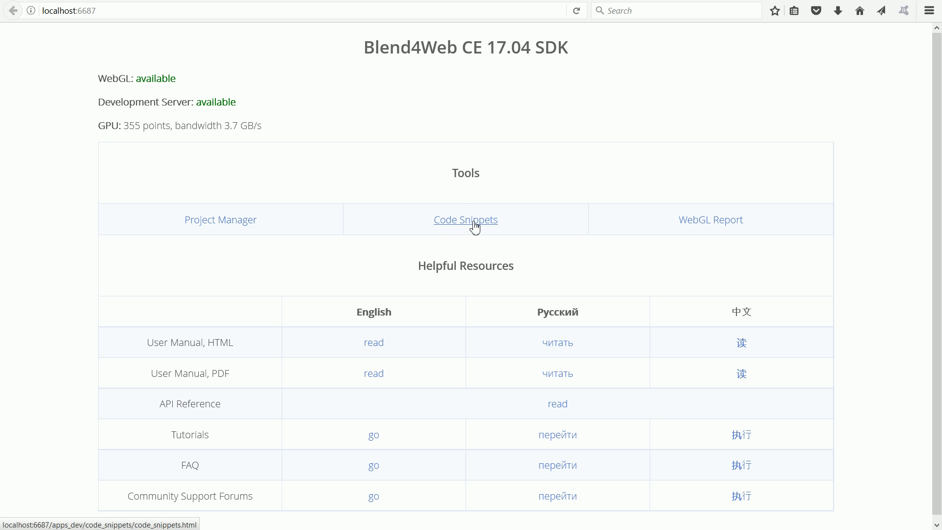
click(475, 226)
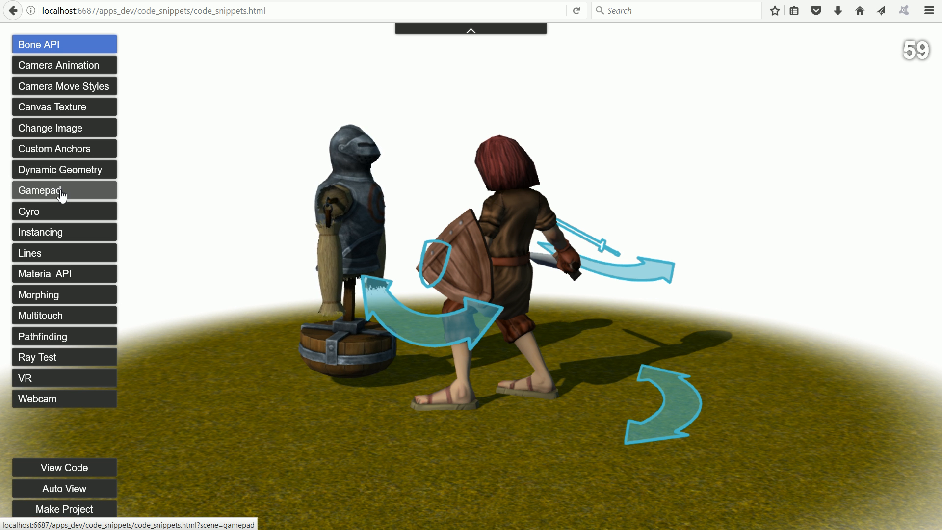
click(62, 195)
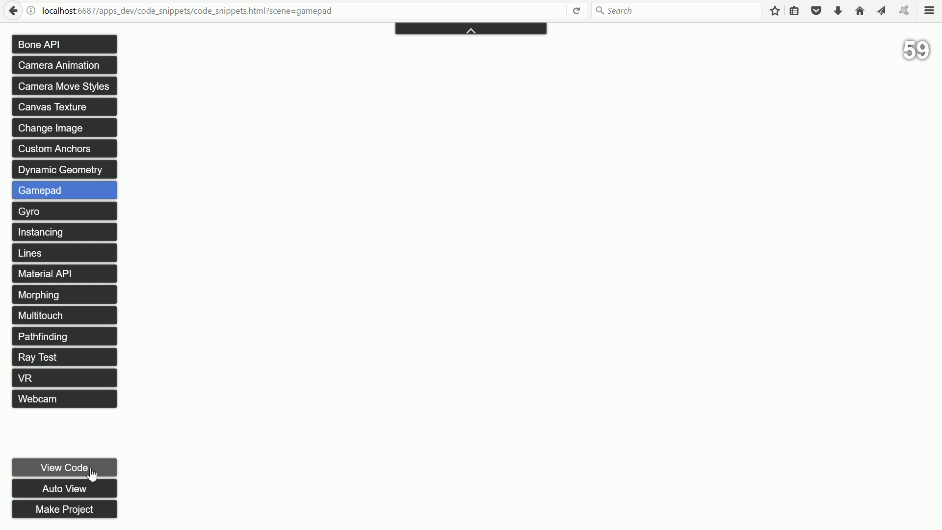
click(92, 473)
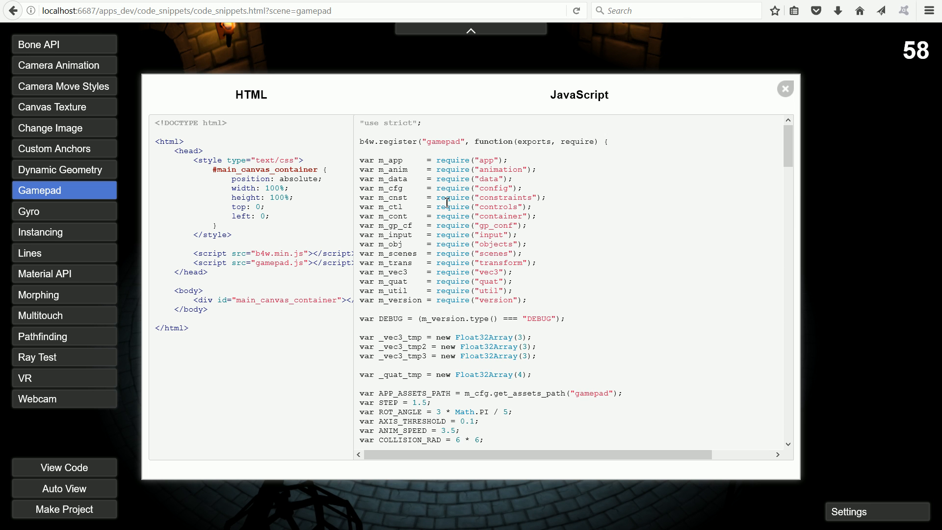
Copy the Gamepad snippet's entire JavaScript code to the clipboard
right_click(447, 203)
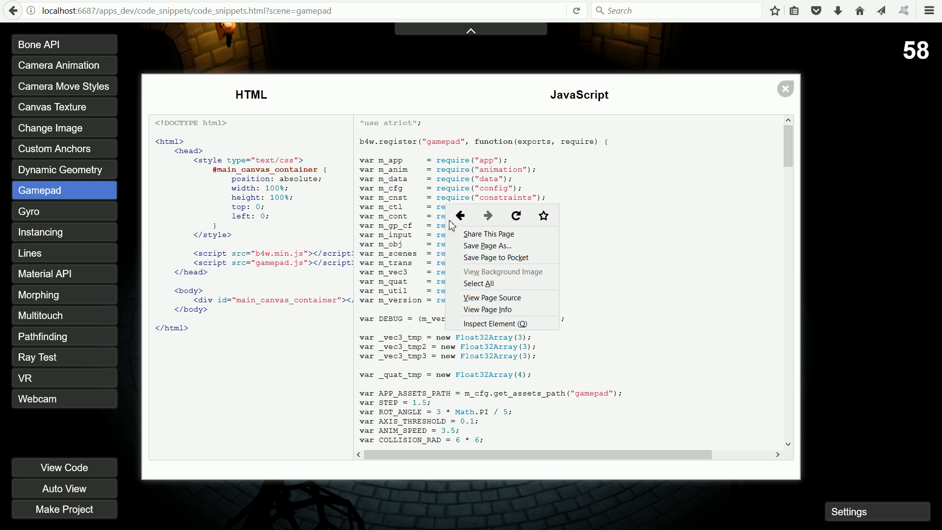
click(500, 284)
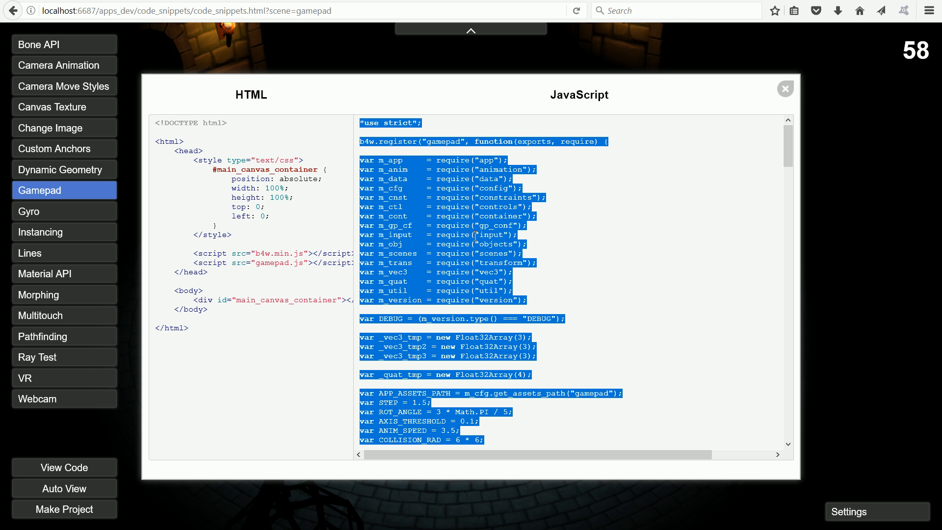
right_click(475, 234)
click(500, 240)
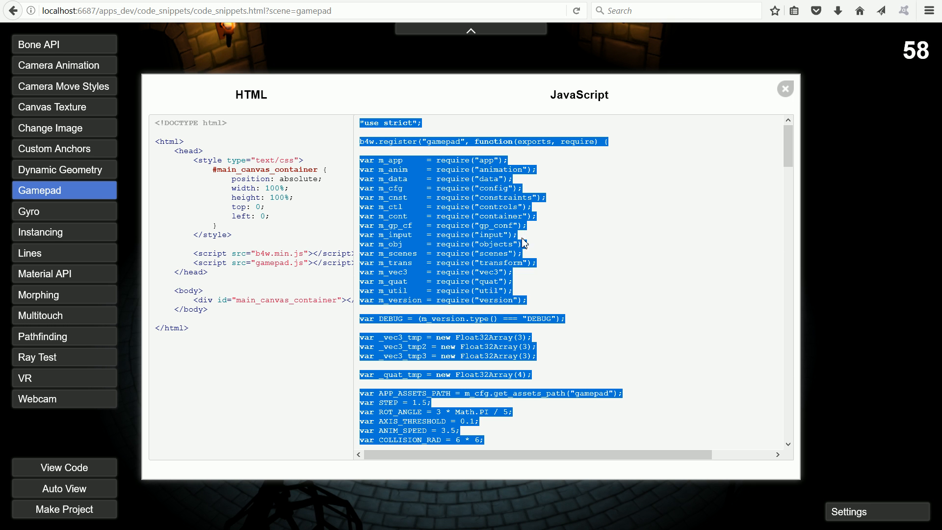
Replace all the code in my_stickman.js with the copied Gamepad JavaScript and save the file
click(85, 1)
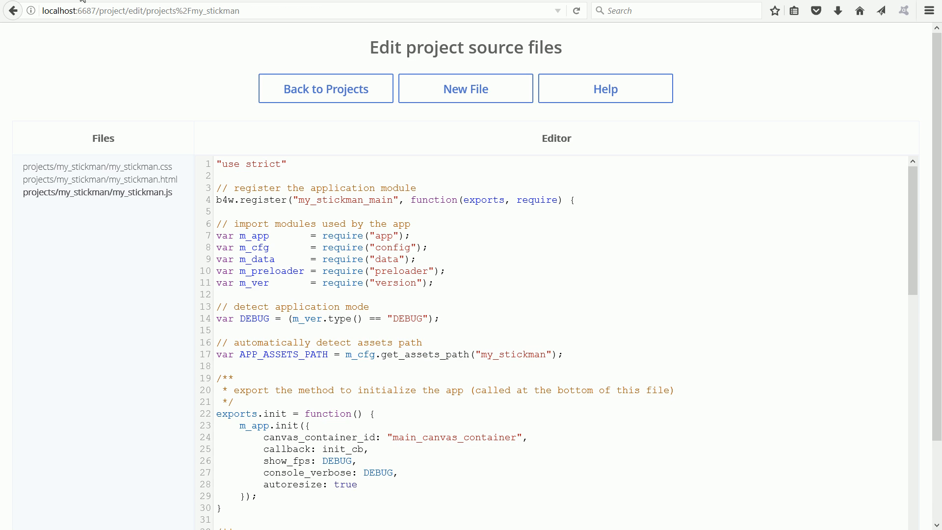
right_click(354, 257)
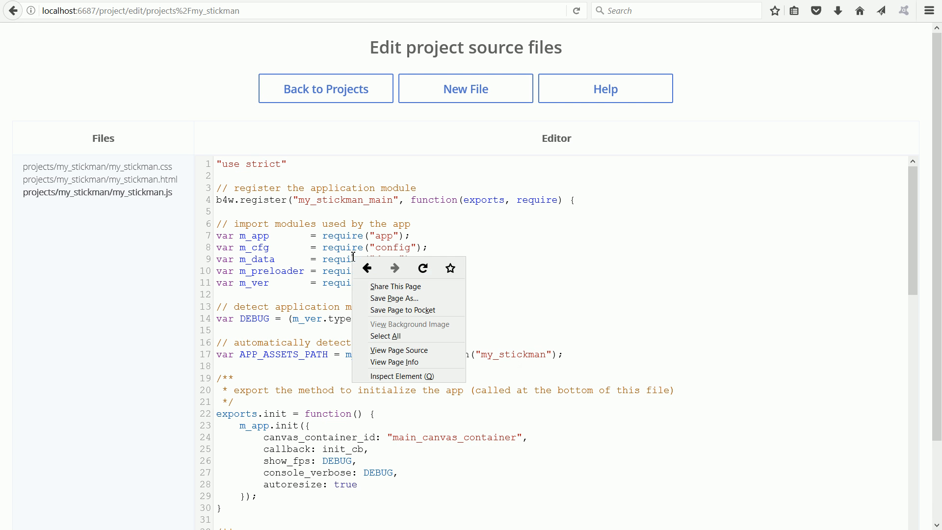
click(386, 336)
right_click(332, 252)
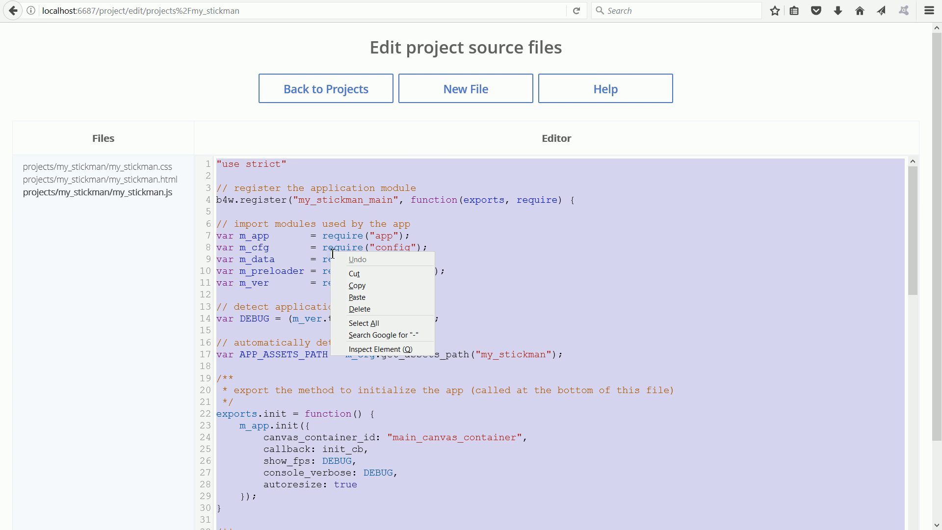
click(388, 297)
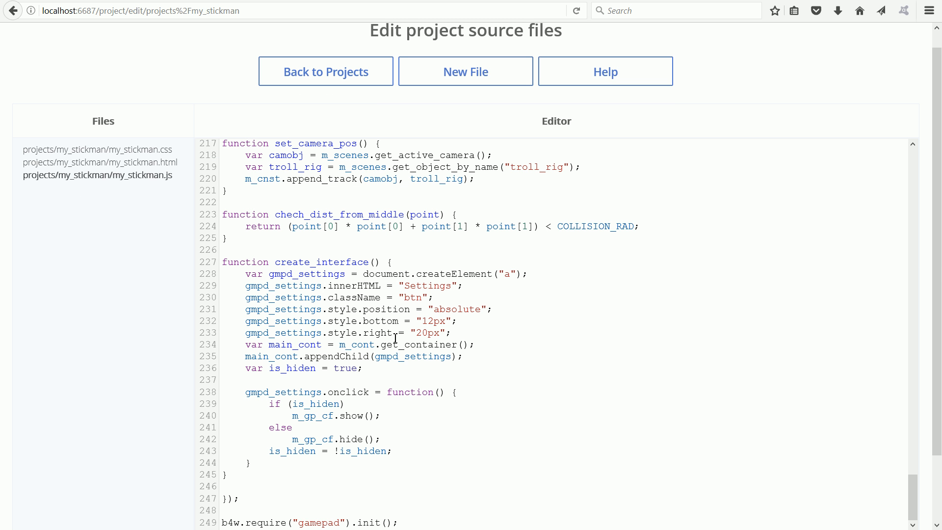
scroll(873, 296, down, 3)
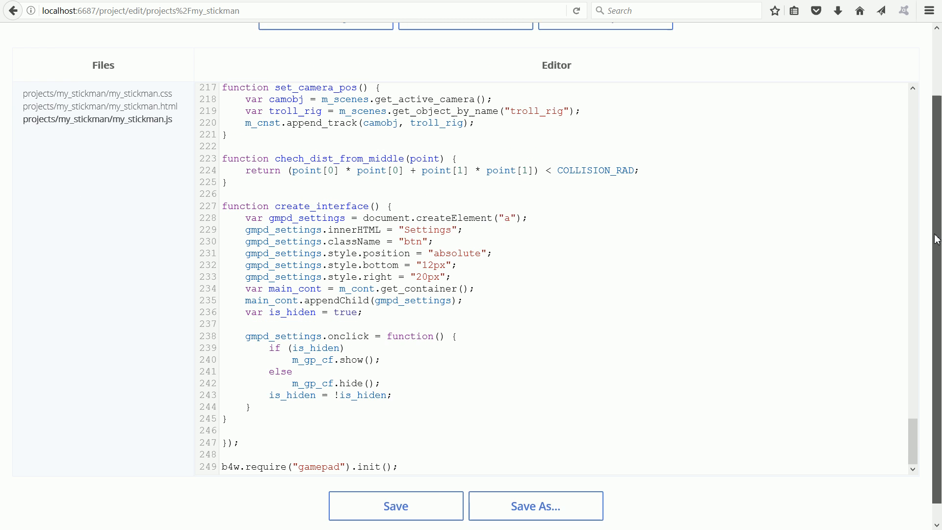
click(396, 486)
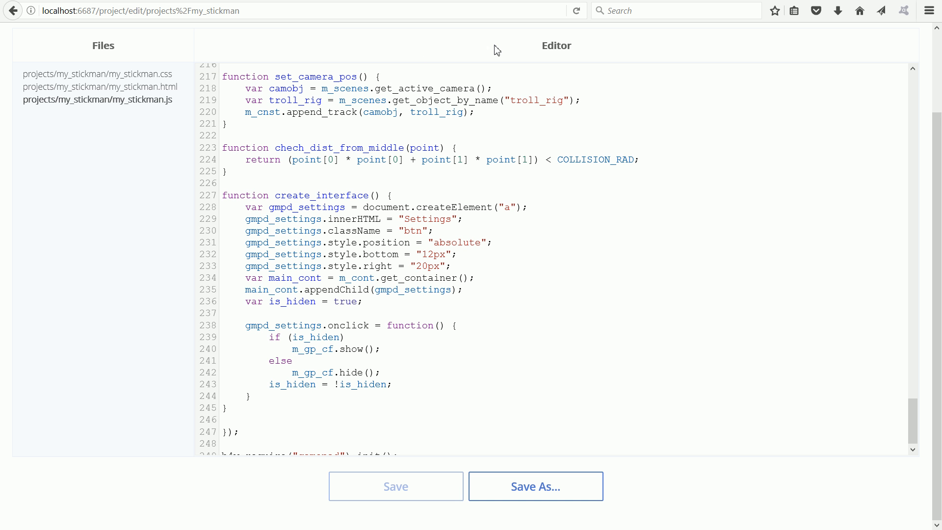
Change the assets path name in the APP_ASSETS_PATH declaration of my_stickman.js to "my_stickman"
drag(914, 432, 870, 90)
drag(936, 161, 937, 85)
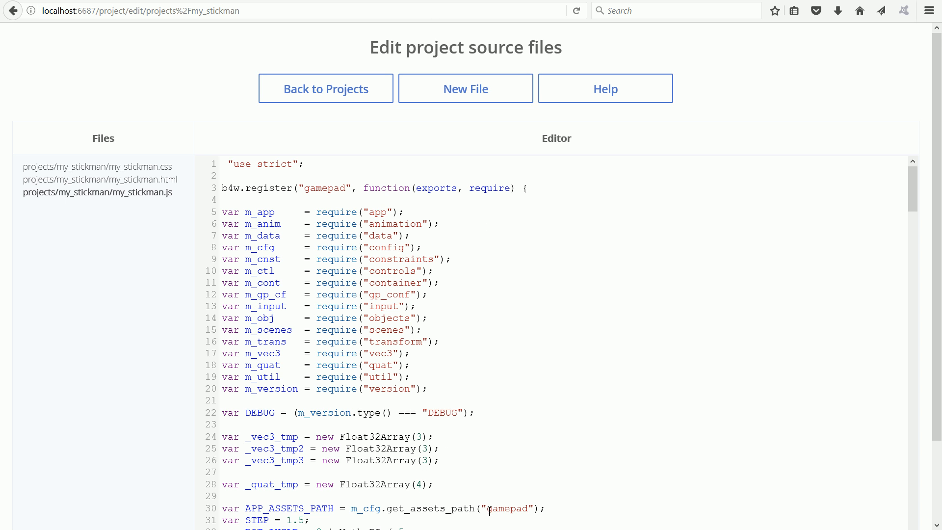
drag(489, 511, 528, 511)
text(my_stickman)
Copy my_stickman from the assets path and paste it into load() so the loaded file is "my_stickman.json"
drag(487, 508, 555, 510)
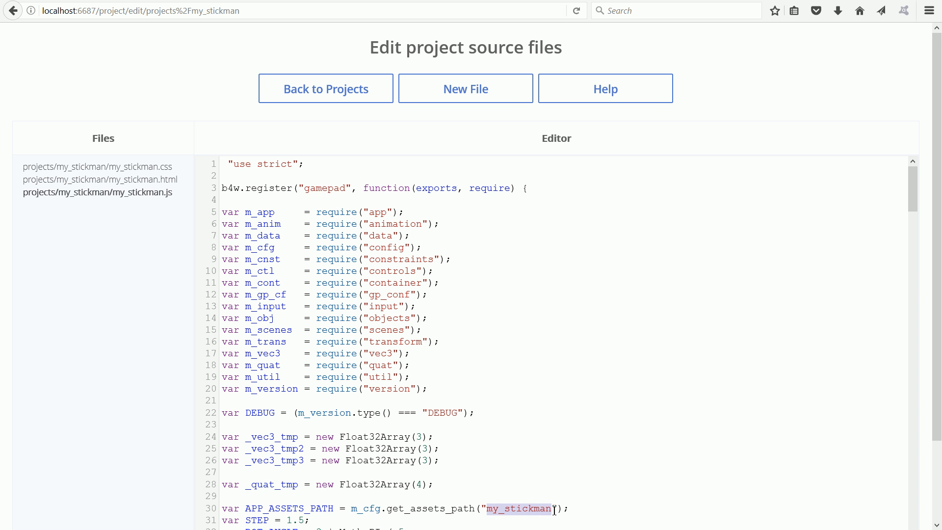
right_click(533, 510)
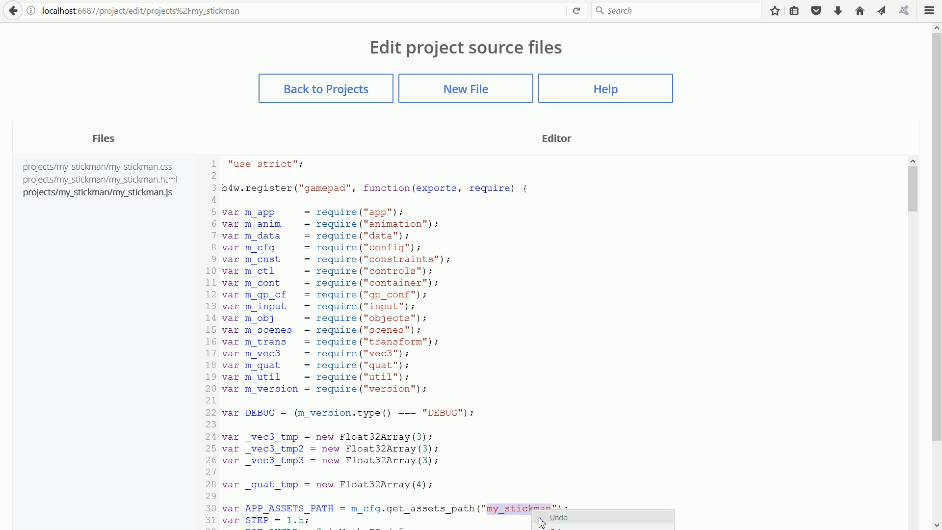
click(558, 528)
drag(913, 212, 776, 266)
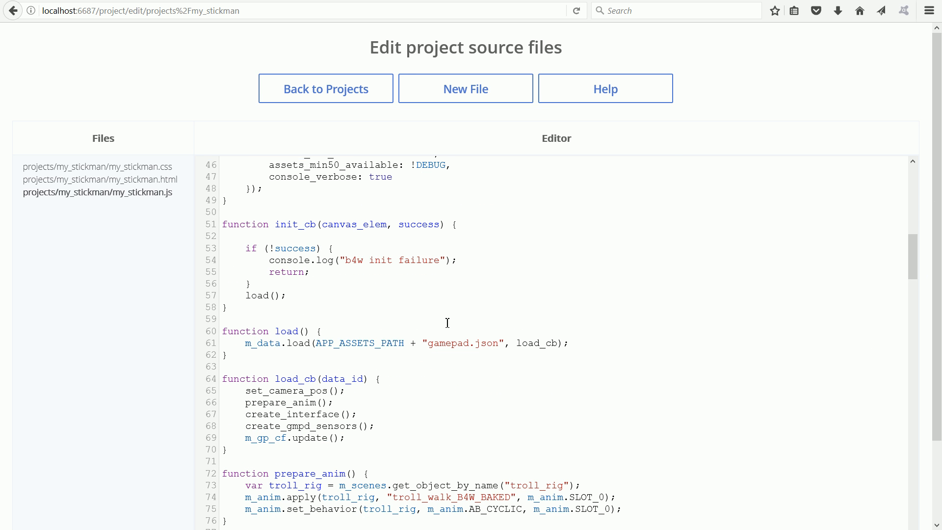
drag(436, 342, 472, 340)
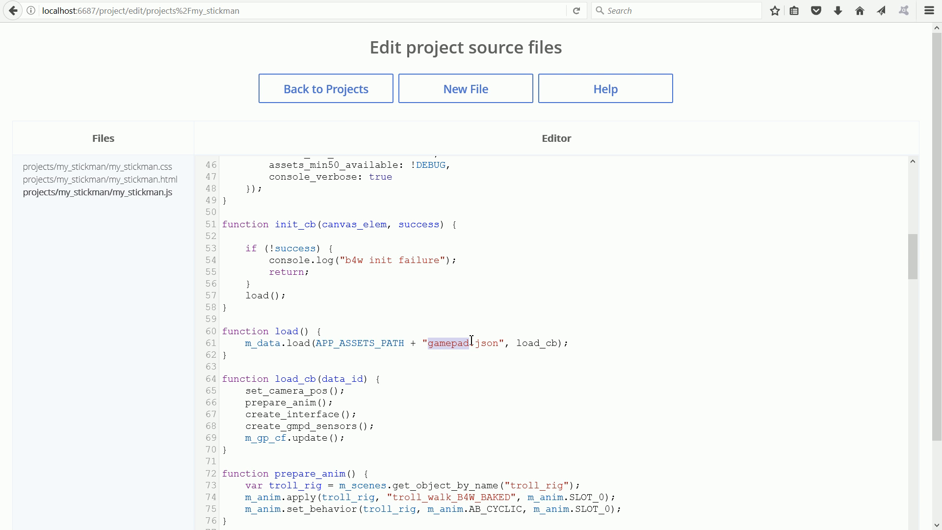
right_click(456, 343)
click(483, 388)
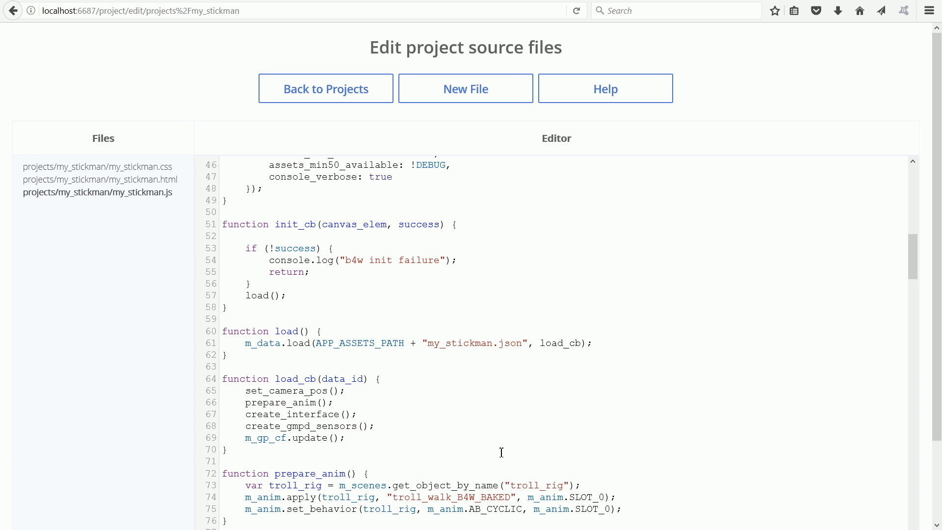
Shorten the animation name applied in prepare_anim() to "walk" by removing its troll_ prefix and _B4W_BAKED suffix
drag(512, 486, 564, 486)
drag(393, 497, 428, 497)
key(BackSpace)
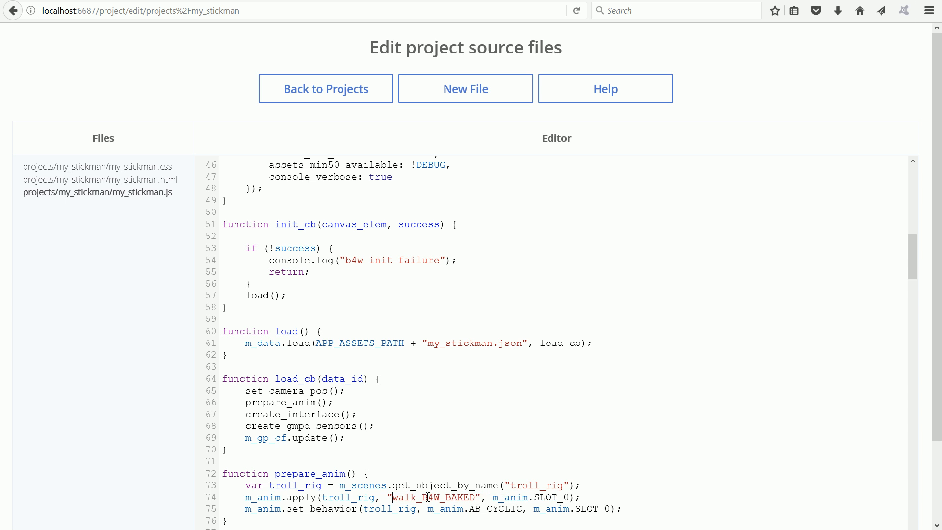
drag(416, 501, 475, 497)
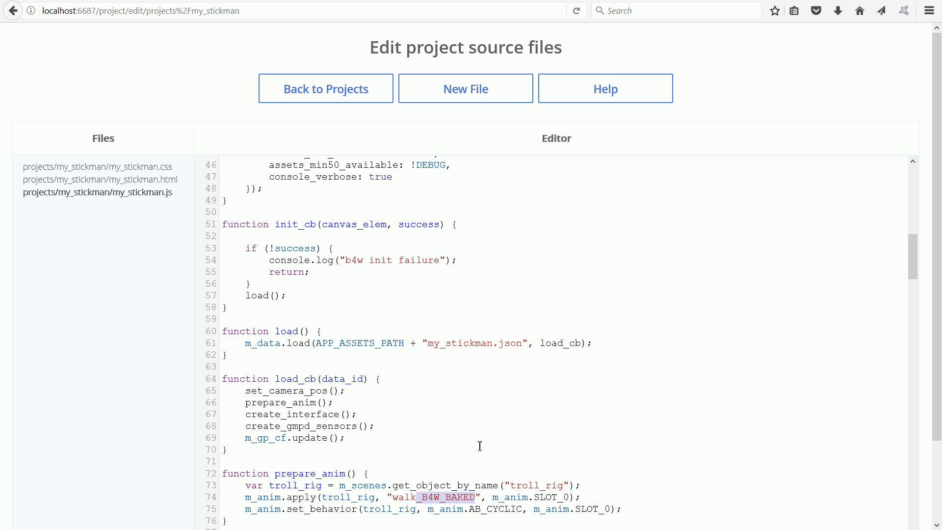
key(BackSpace)
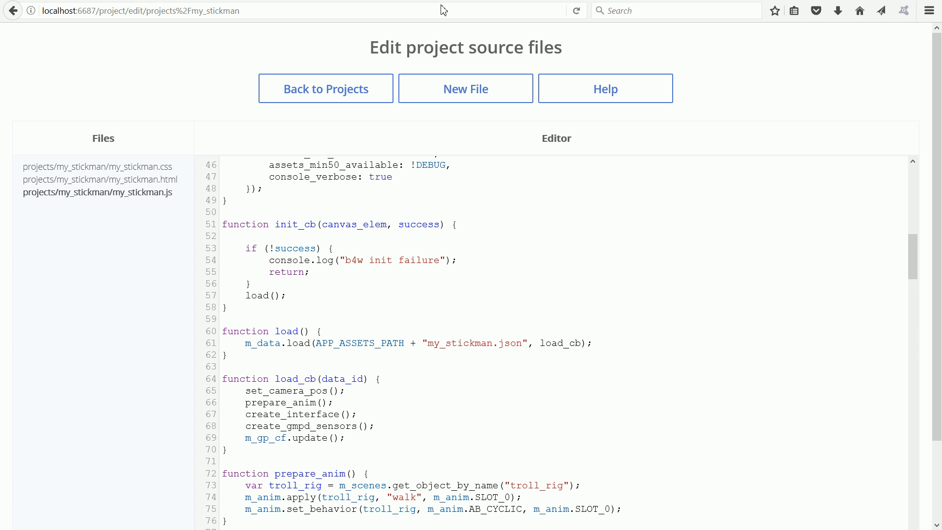
Copy the object name troll_rig from prepare_anim(), switch to Blender, and rename the Armature object to troll_rig
drag(511, 486, 565, 486)
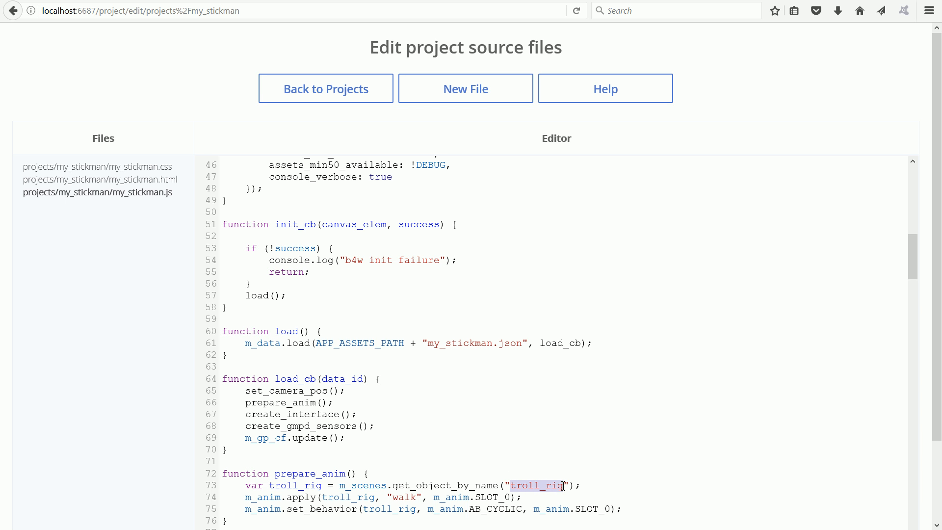
right_click(549, 486)
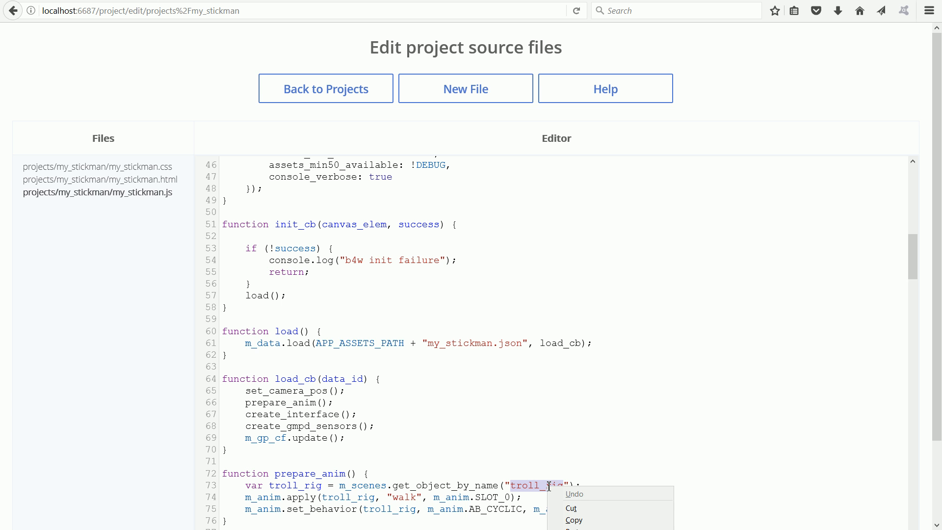
click(586, 520)
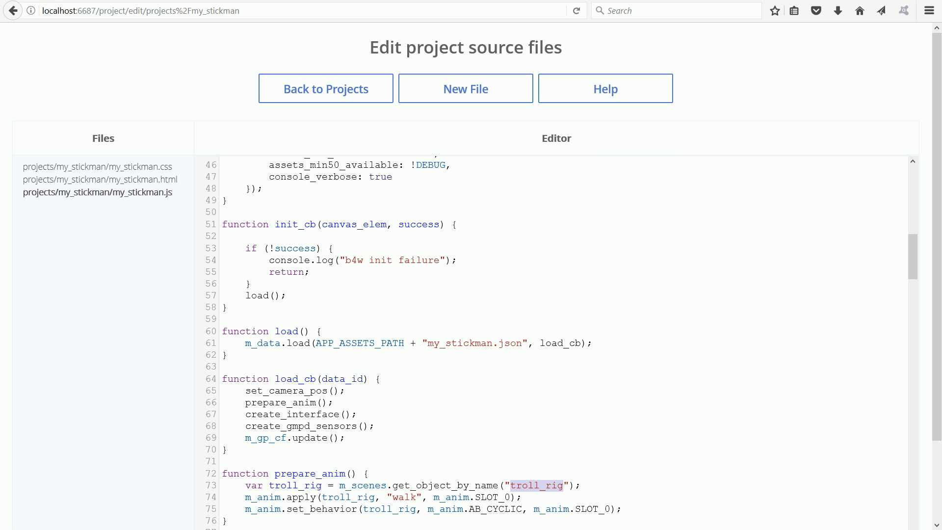
key(alt+Tab)
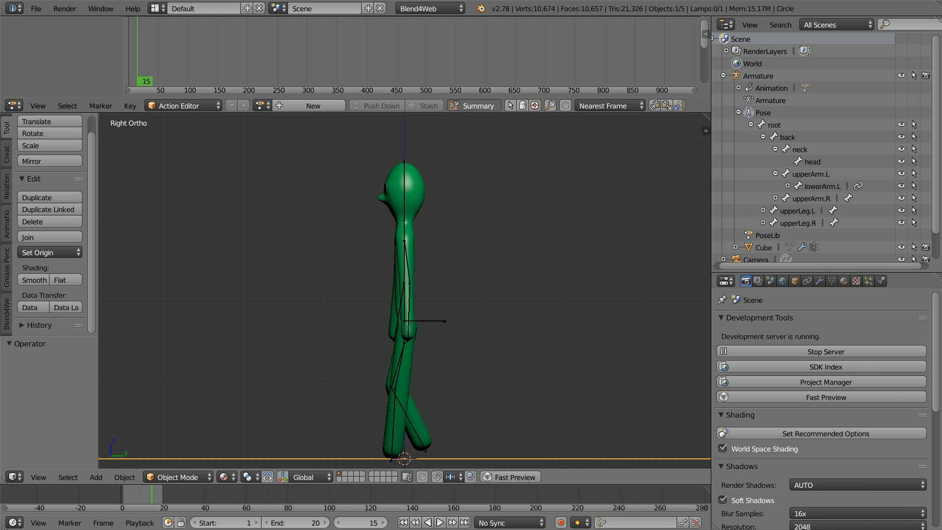
click(764, 88)
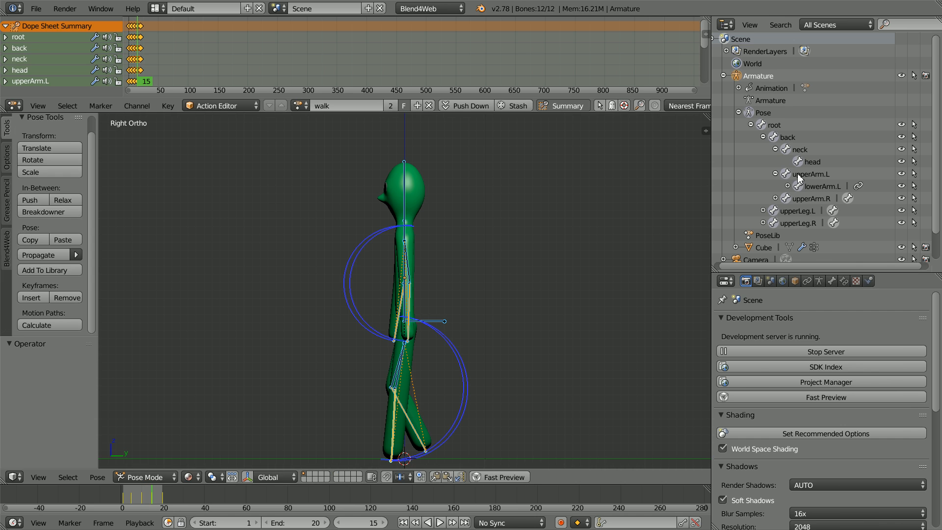
click(796, 282)
click(805, 323)
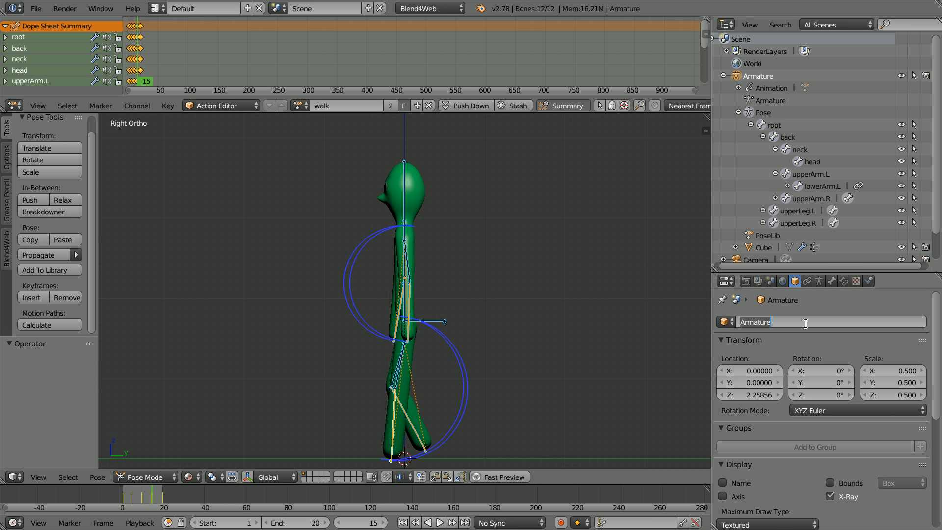
text(troll_rig)
key(Return)
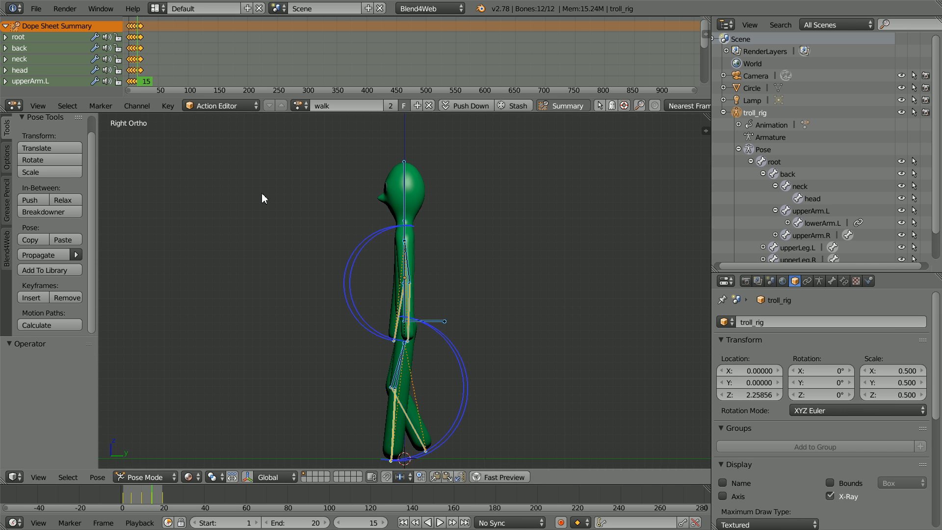
View the scene through the camera and move the camera back about 8.88 units along its local Z axis
click(39, 478)
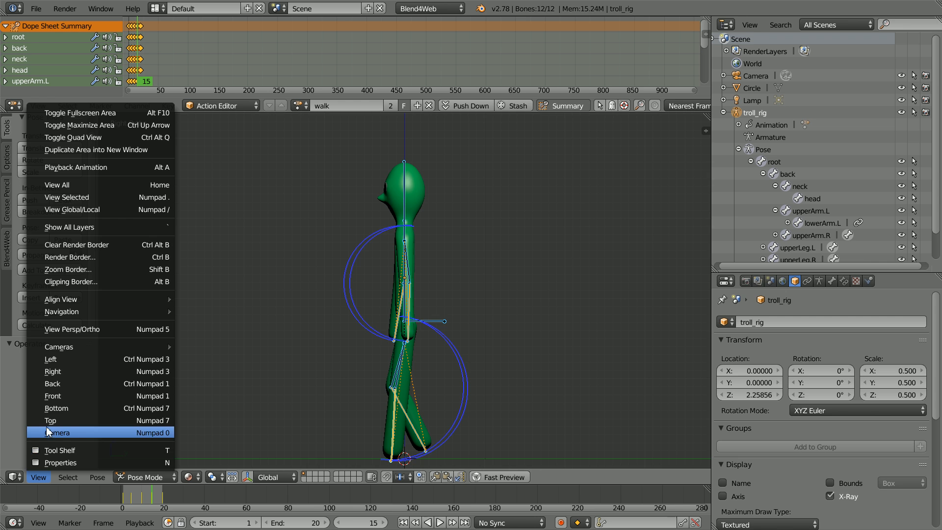
click(78, 428)
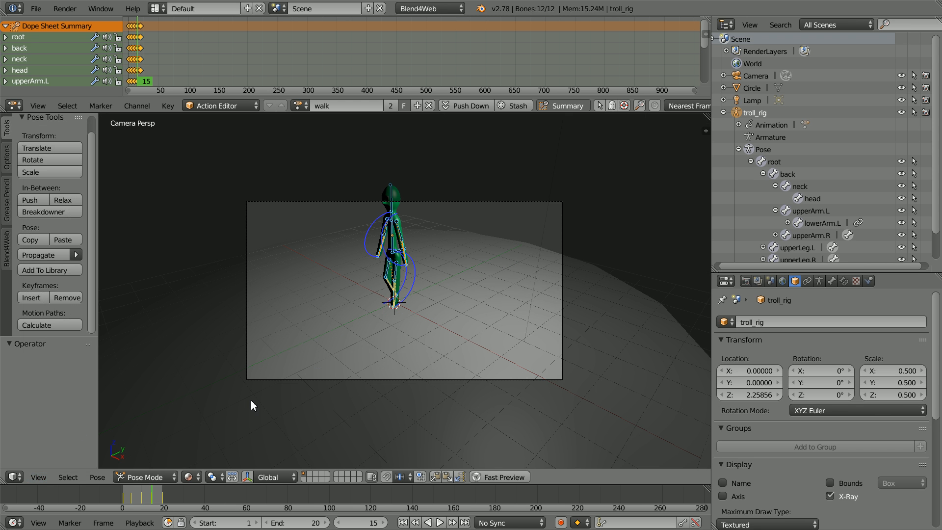
right_click(563, 272)
key(g)
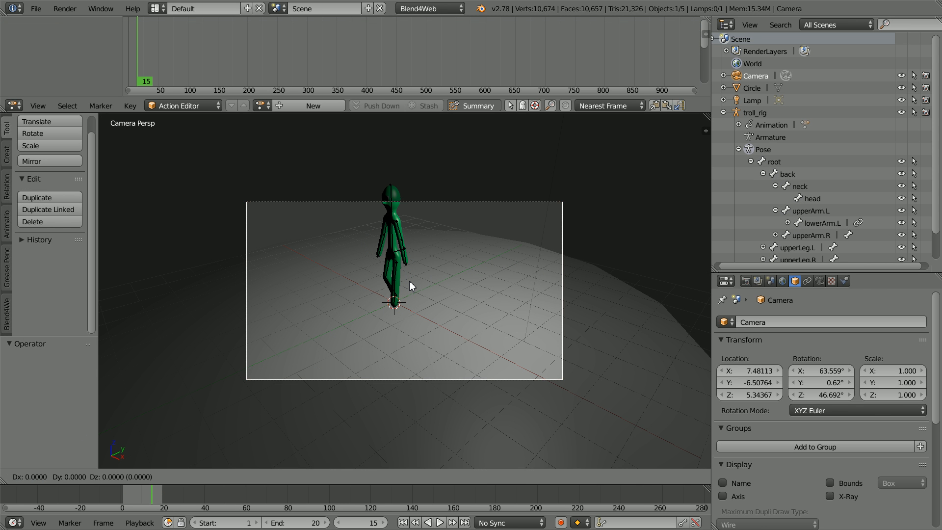
key(z)
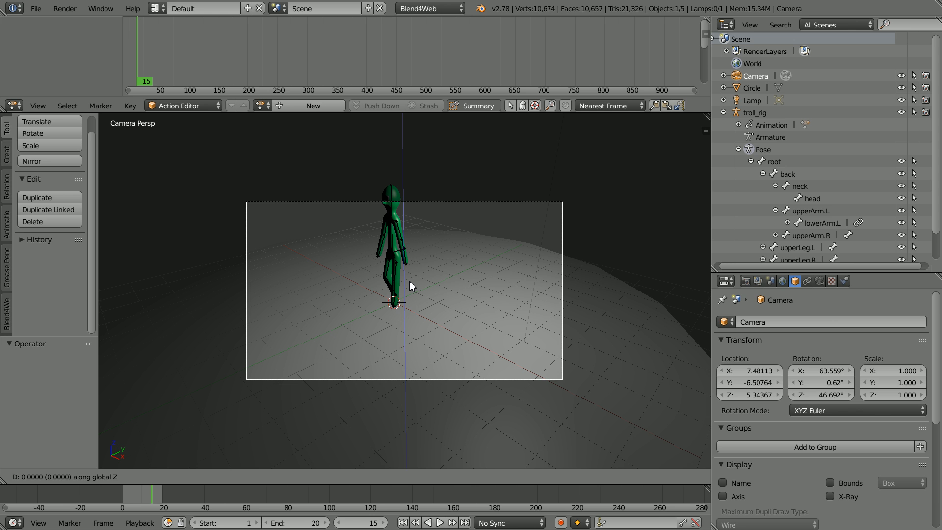
key(z)
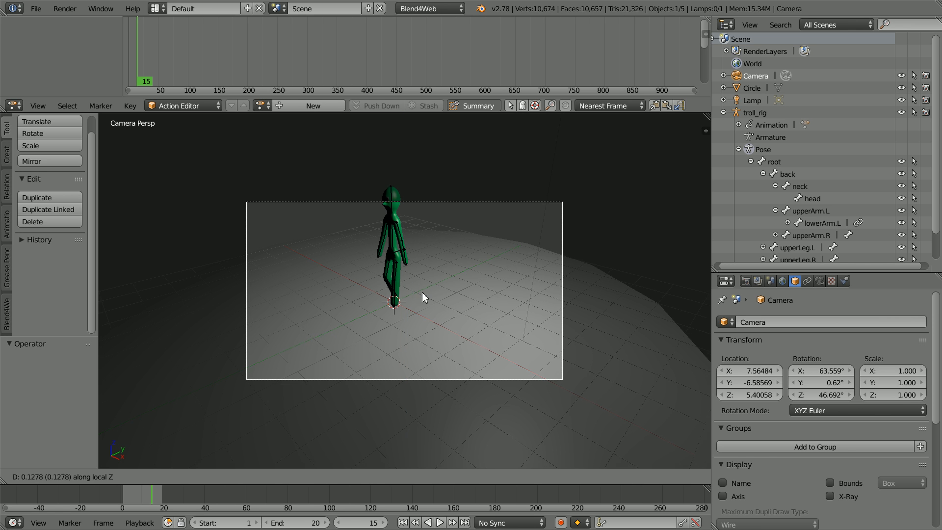
click(456, 371)
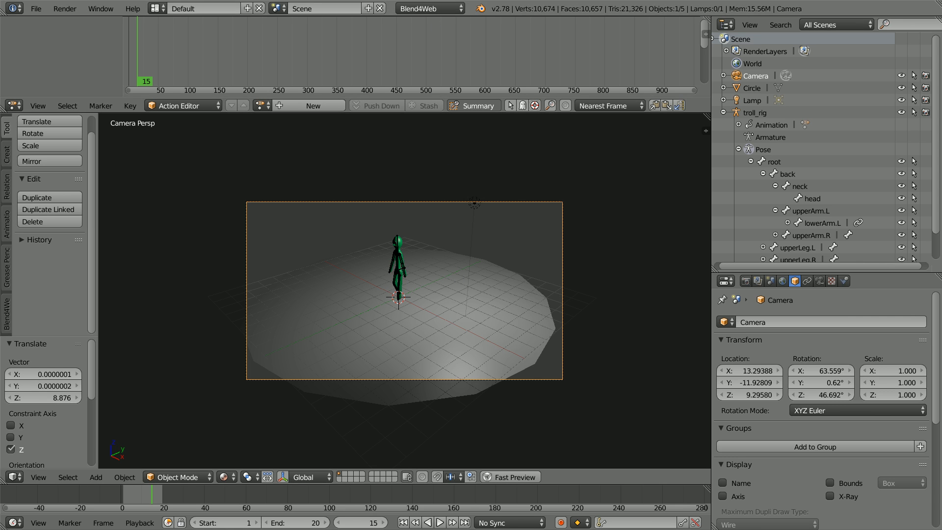
Export the scene as Blend4Web JSON to my_stickman.json in the project's assets folder
click(36, 8)
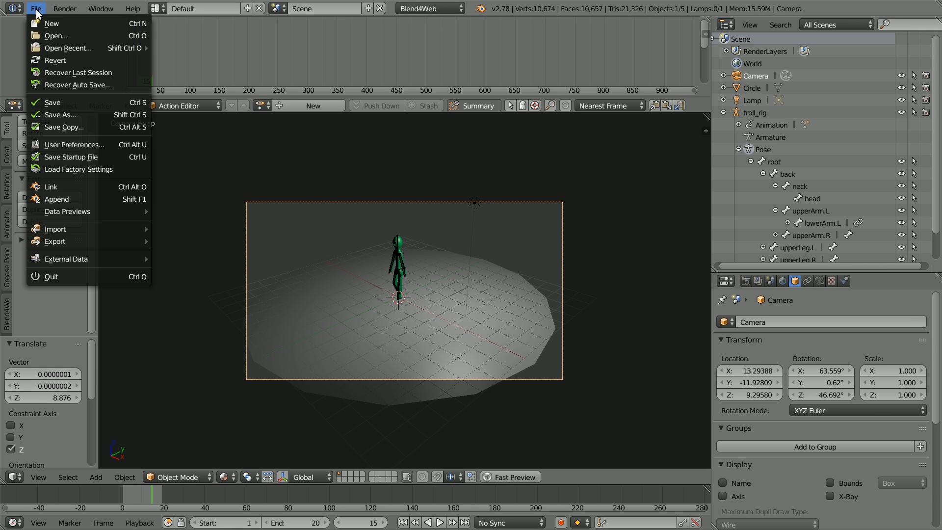
mouse_move(39, 241)
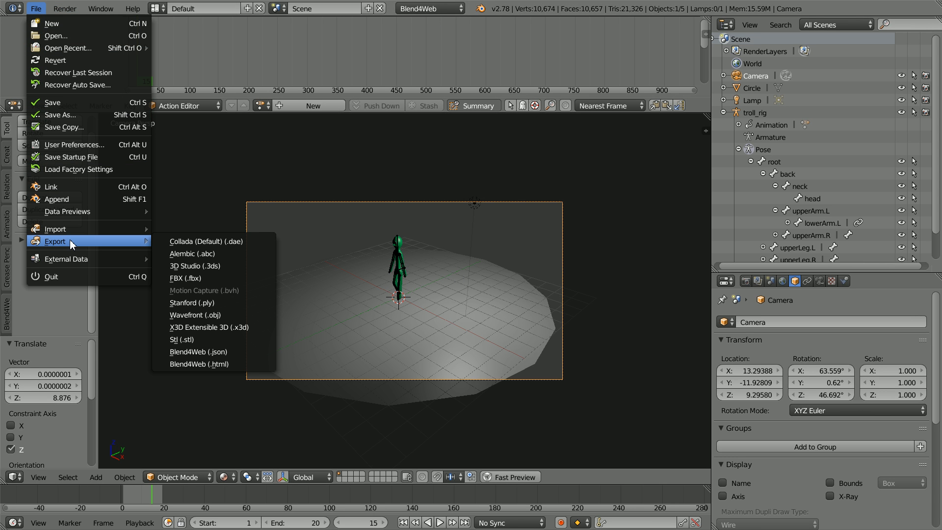
click(241, 353)
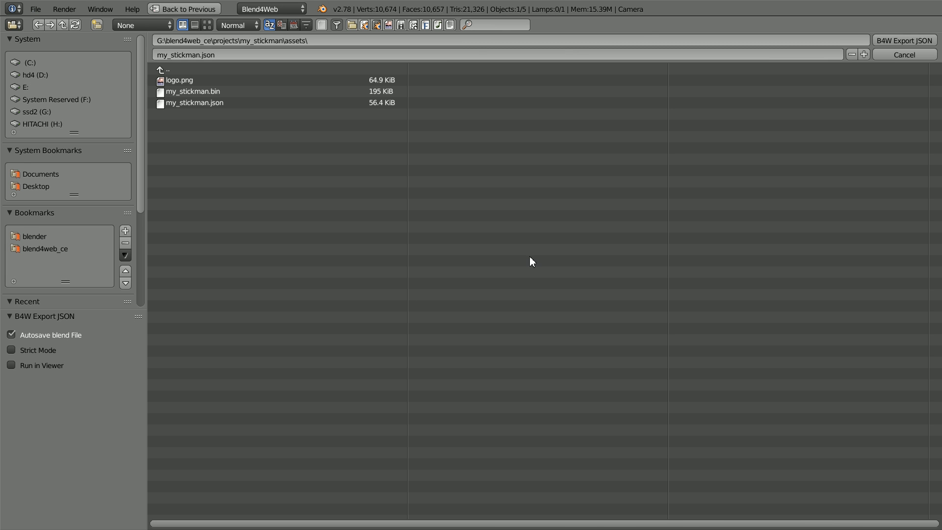
click(902, 39)
click(745, 281)
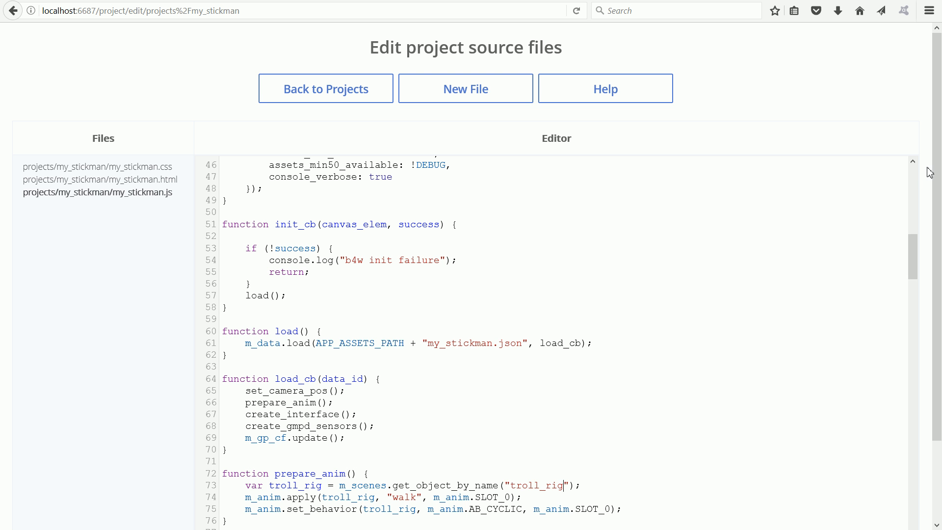
Save the edited my_stickman.js in the browser's project source editor
scroll(938, 166, down, 3)
click(398, 494)
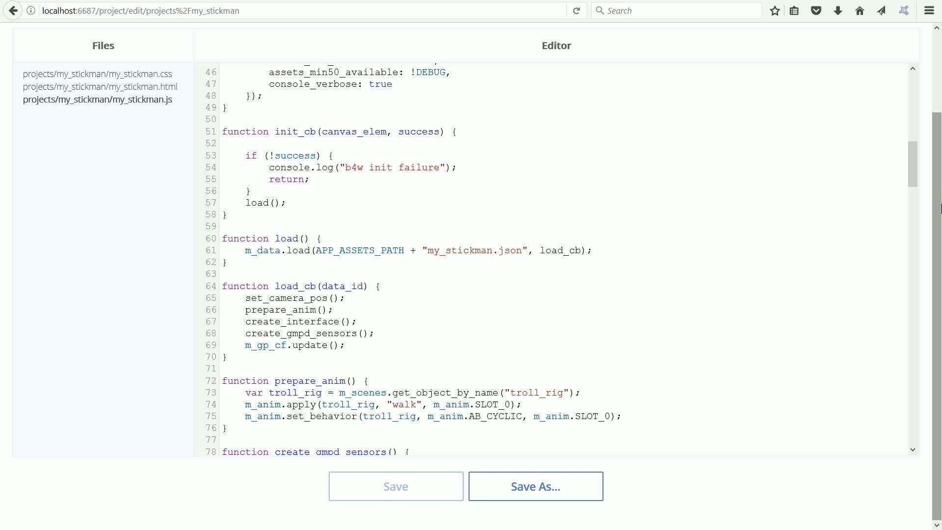
Return to the project list and launch the my_stickman.html development app
scroll(647, 36, up, 3)
click(349, 92)
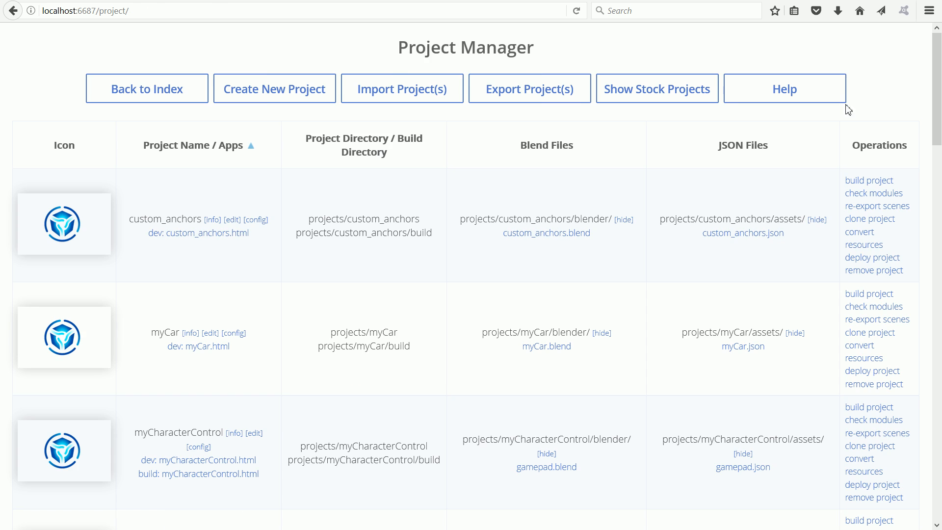
drag(934, 86, 934, 476)
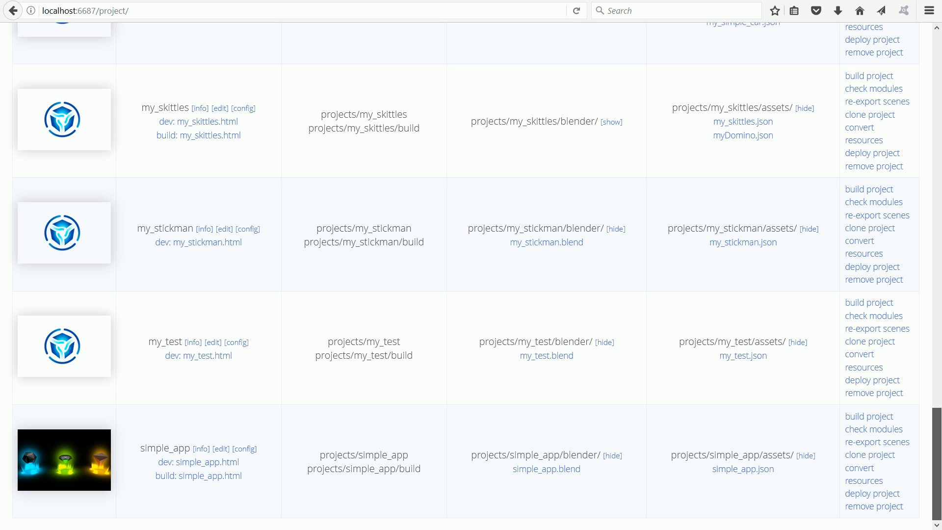
click(223, 245)
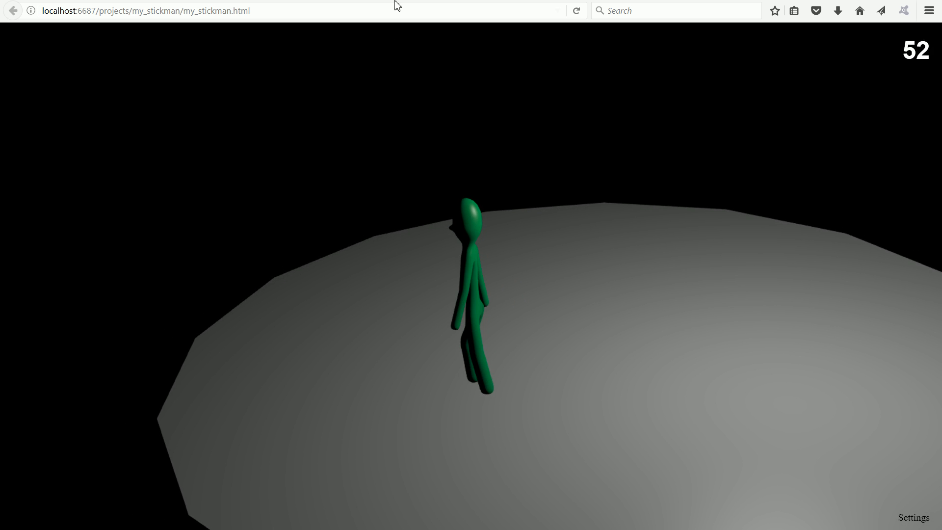
Back in my_stickman.js, change the first digit of STEP to 2 and set ANIM_SPEED to 2
key(ctrl+Tab)
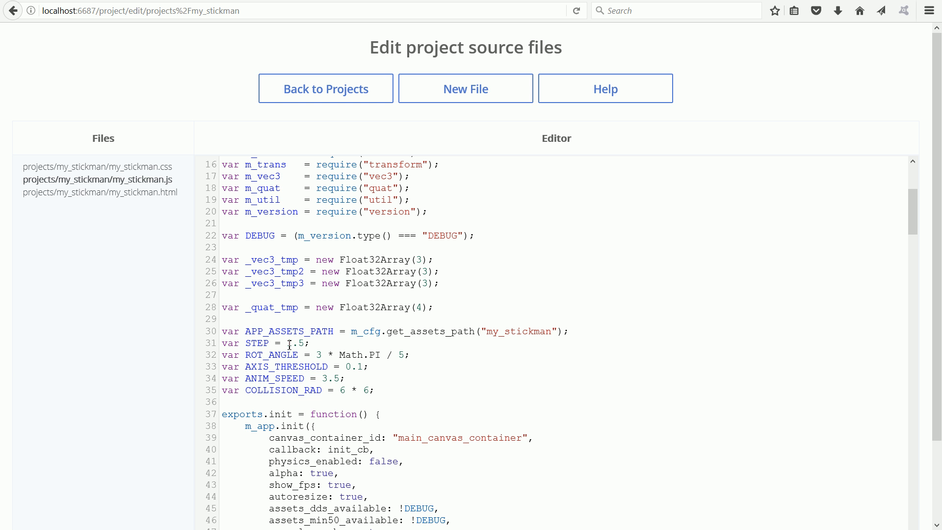
drag(288, 344, 306, 343)
click(288, 342)
drag(288, 344, 292, 343)
text(2)
drag(322, 380, 340, 380)
text(2)
Set COLLISION_RAD to 8 * 8 in my_stickman.js
drag(345, 393, 345, 393)
text(8)
drag(366, 387, 371, 387)
text(8)
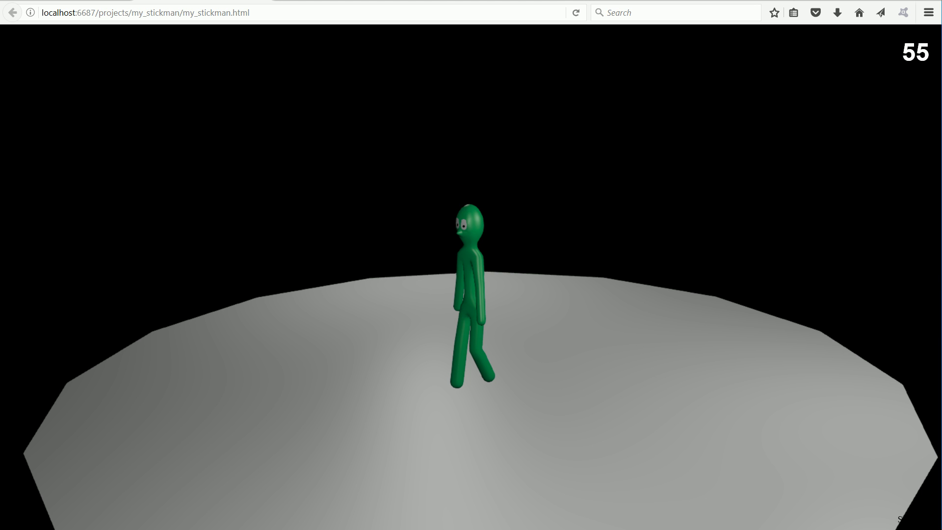
Walk the stickman forward in the running my_stickman app to test its movement and animation
key(w)
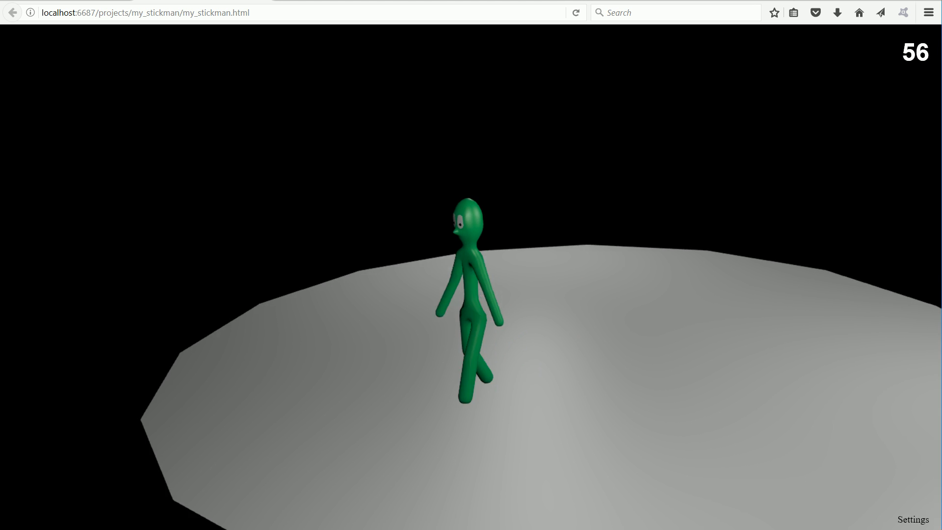